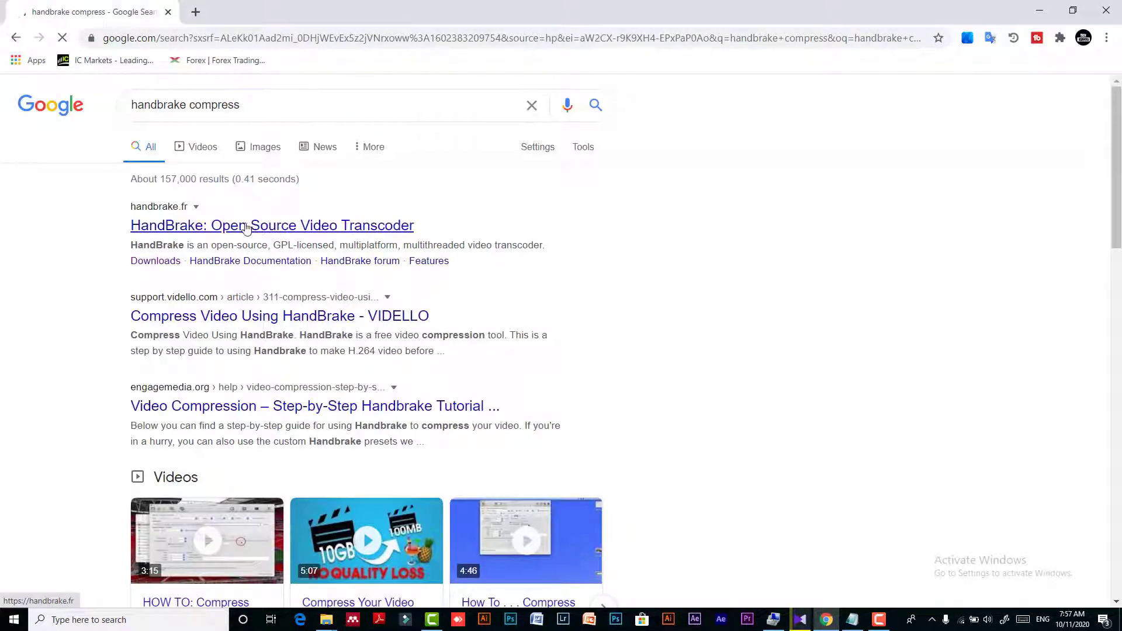
Open the HandBrake website from the search results and download the HandBrake 1.3.3 installer for Windows.
left_click(231, 226)
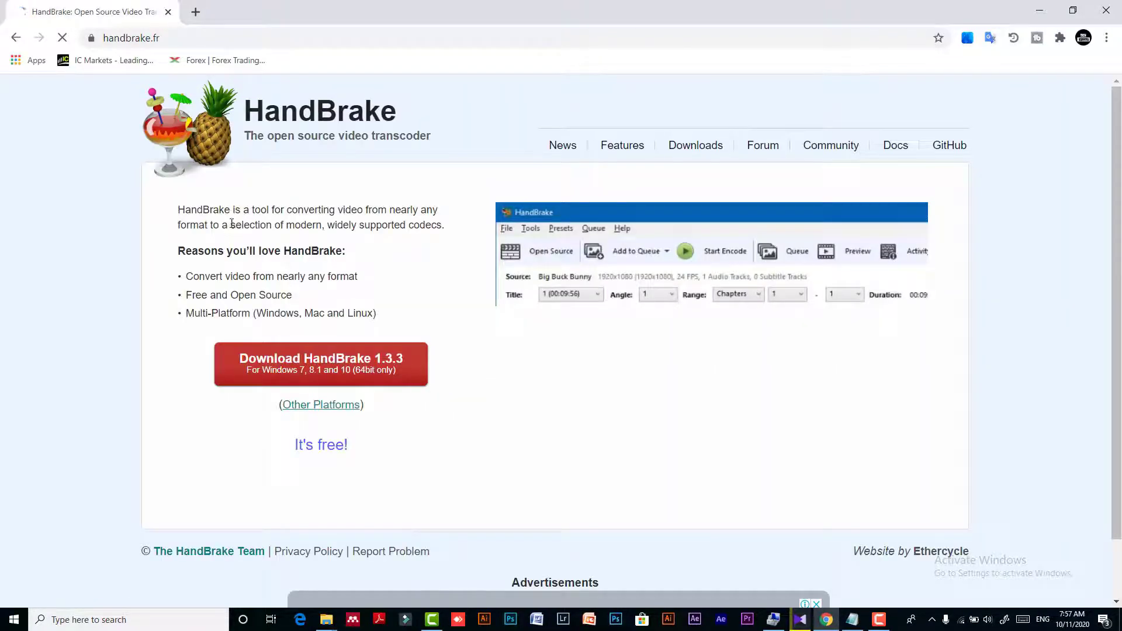
scroll(558, 280, "down", 1)
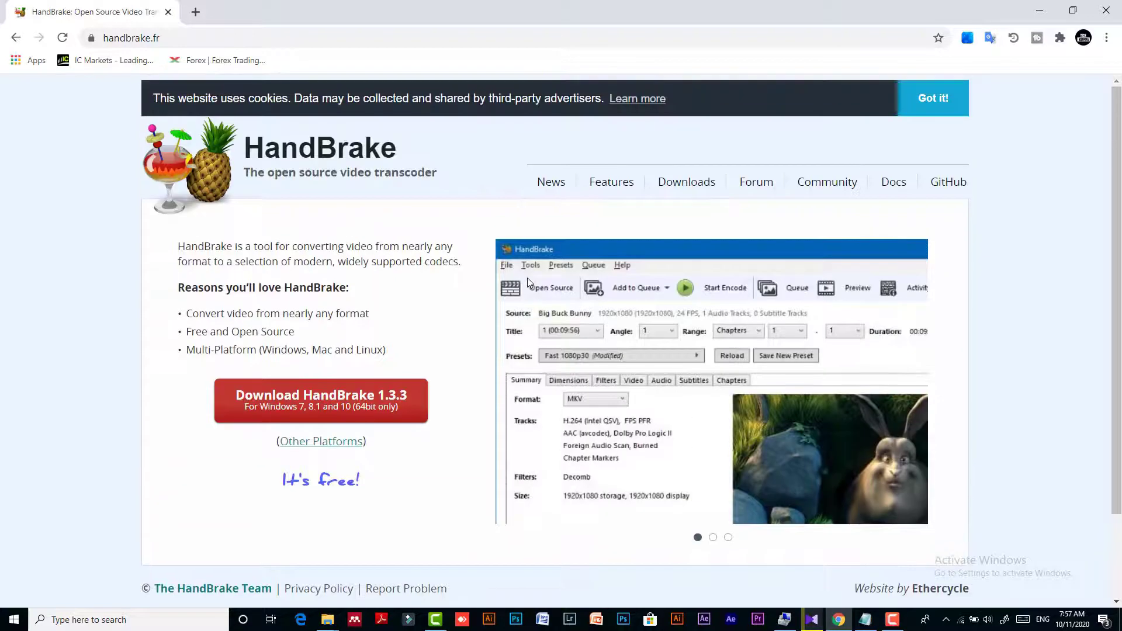
scroll(528, 282, "down", 2)
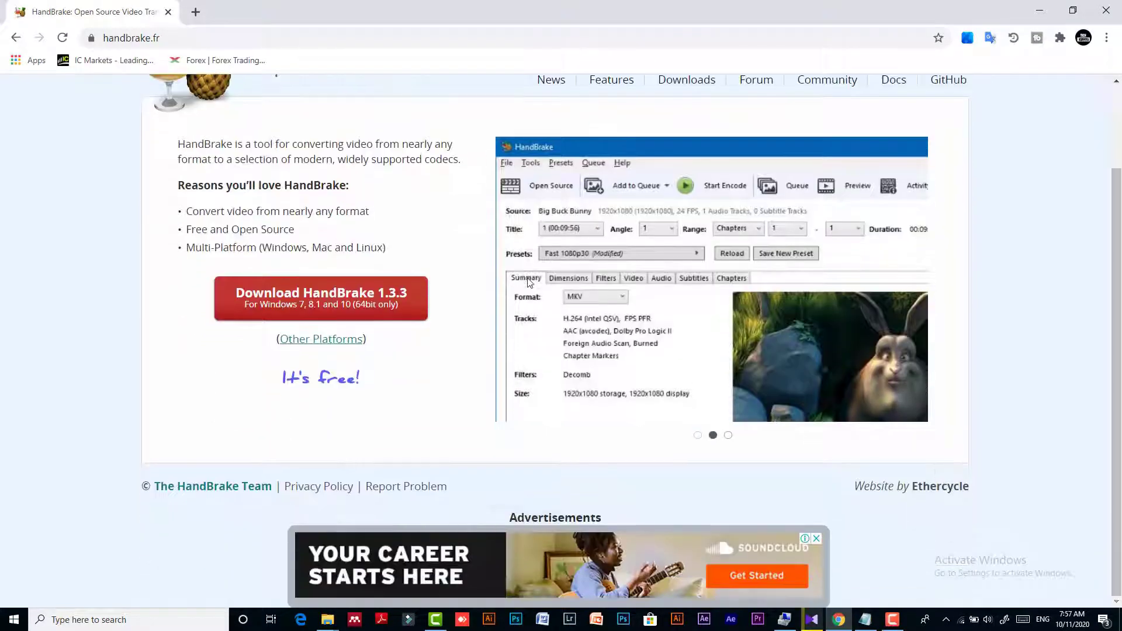
left_click(320, 301)
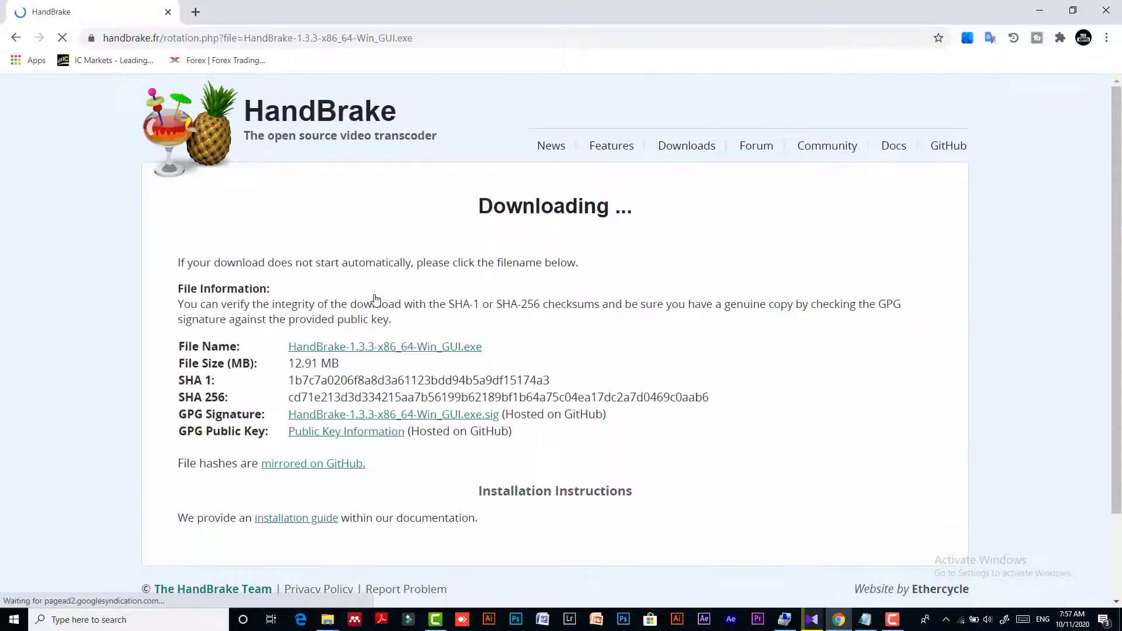
scroll(372, 275, "down", 2)
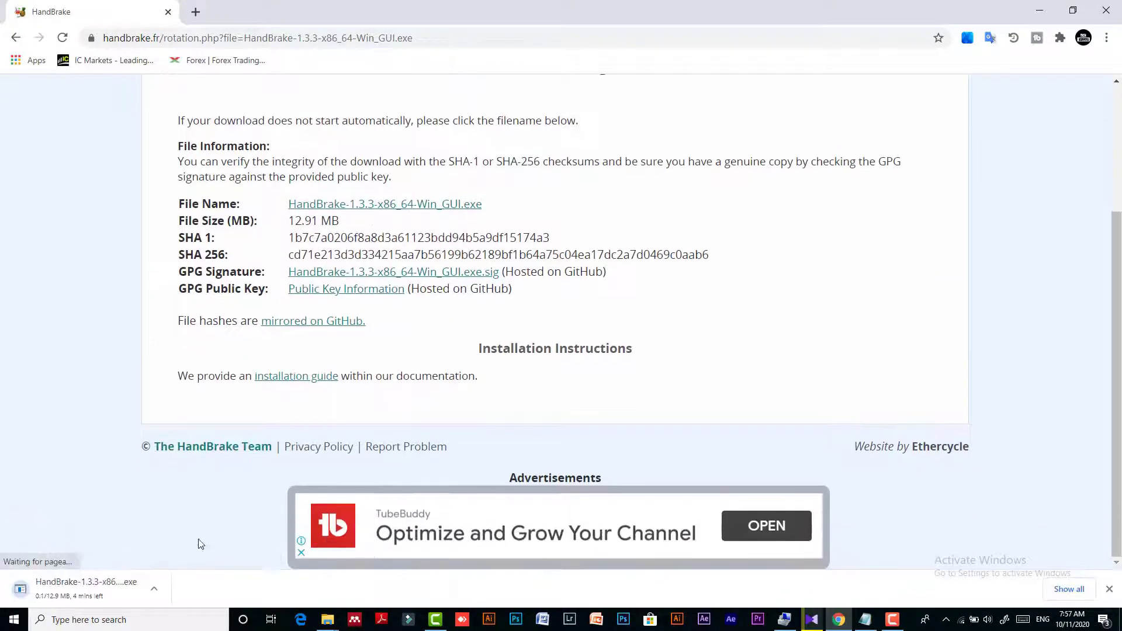
scroll(410, 284, "up", 3)
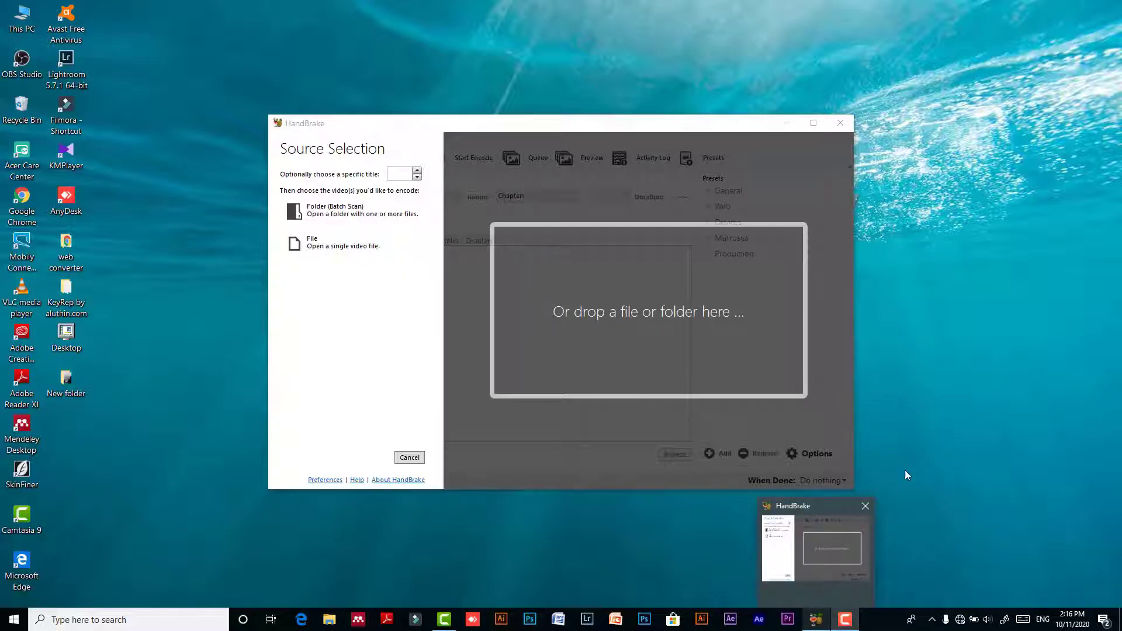
left_click(812, 123)
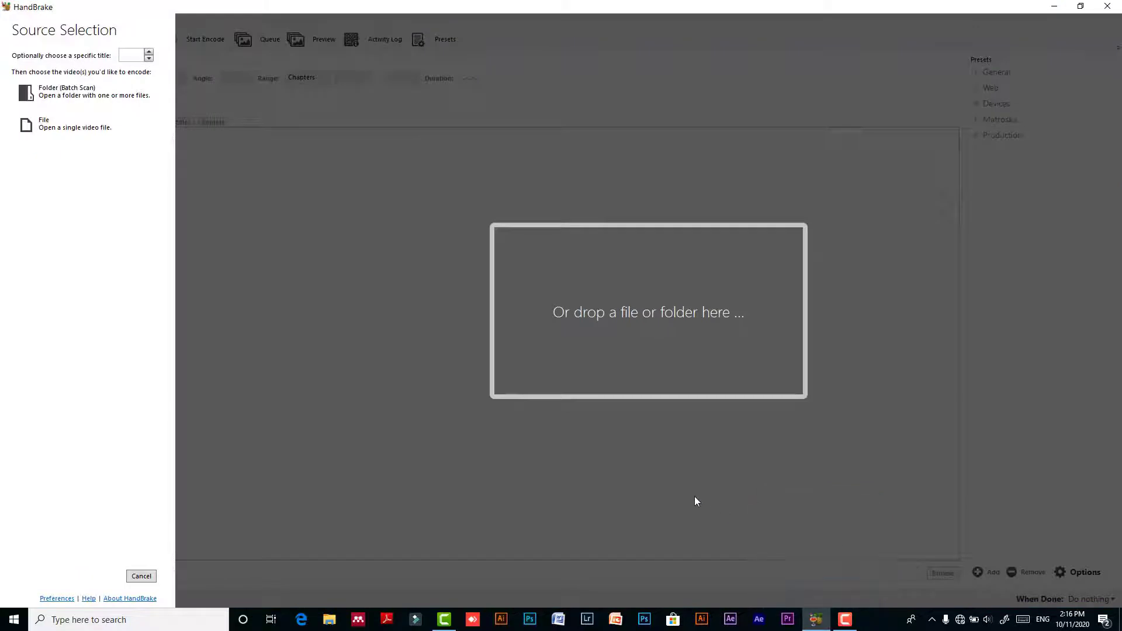
left_click(142, 576)
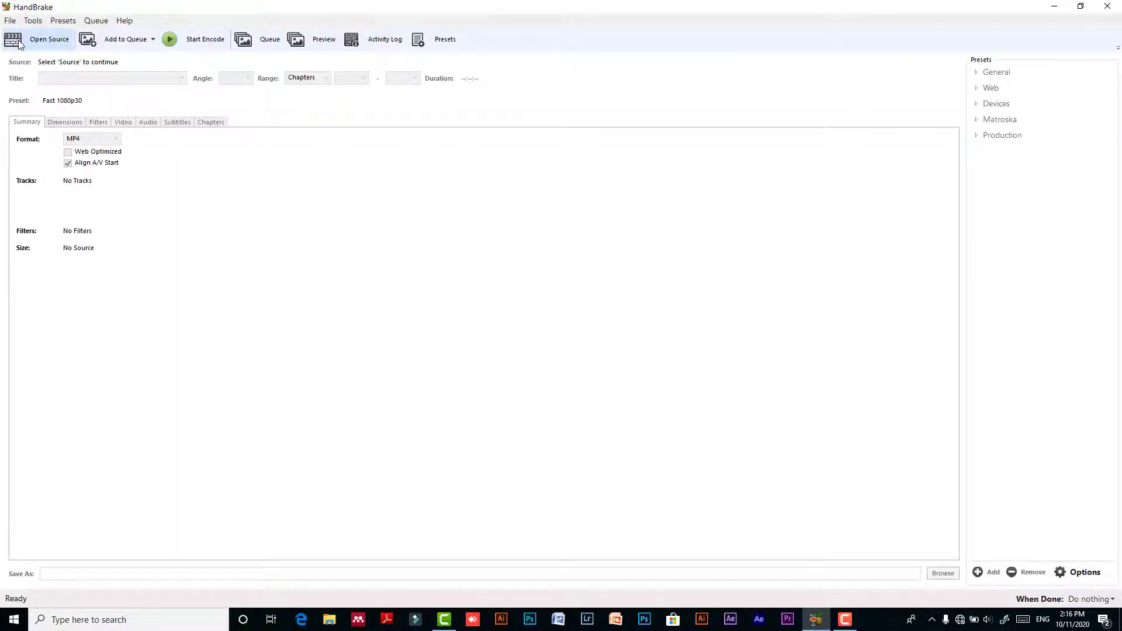
left_click(53, 44)
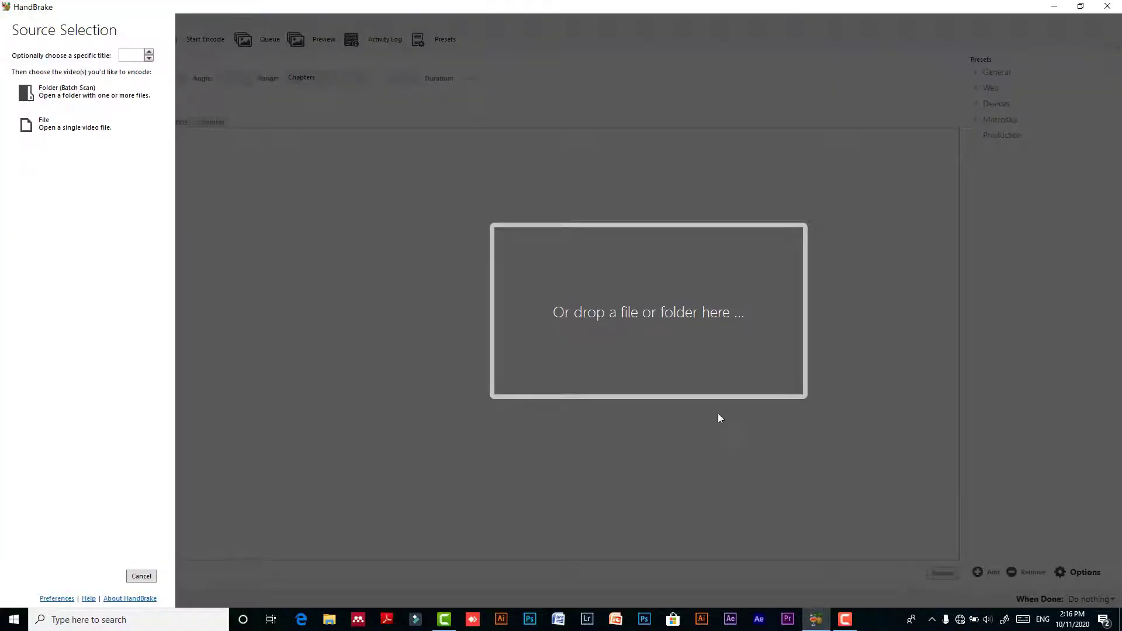
left_click(142, 577)
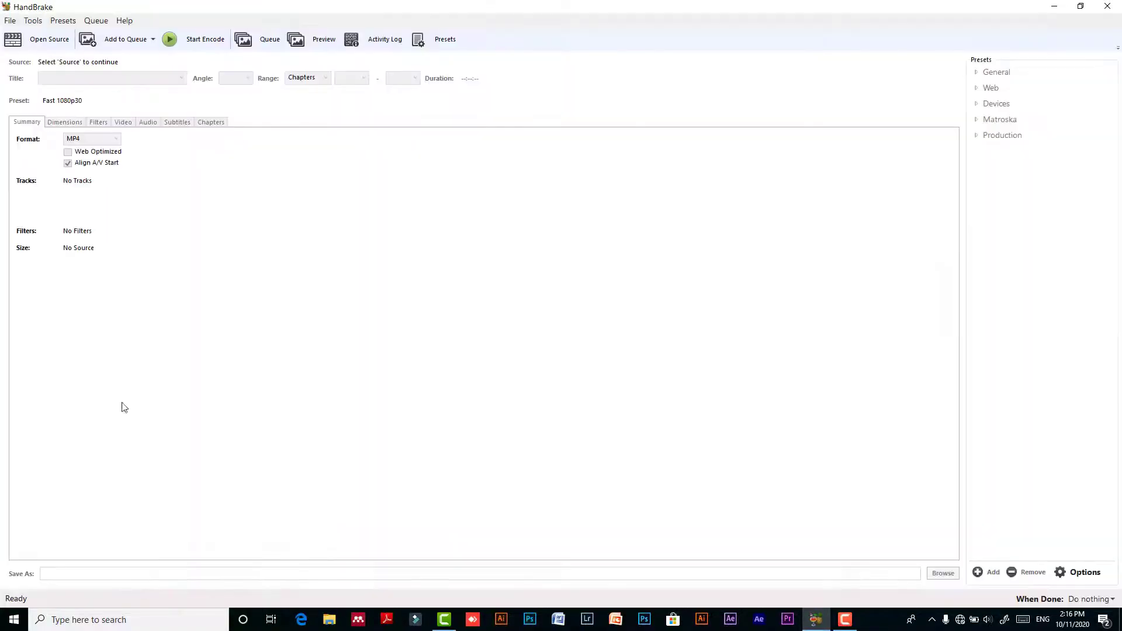
left_click(10, 21)
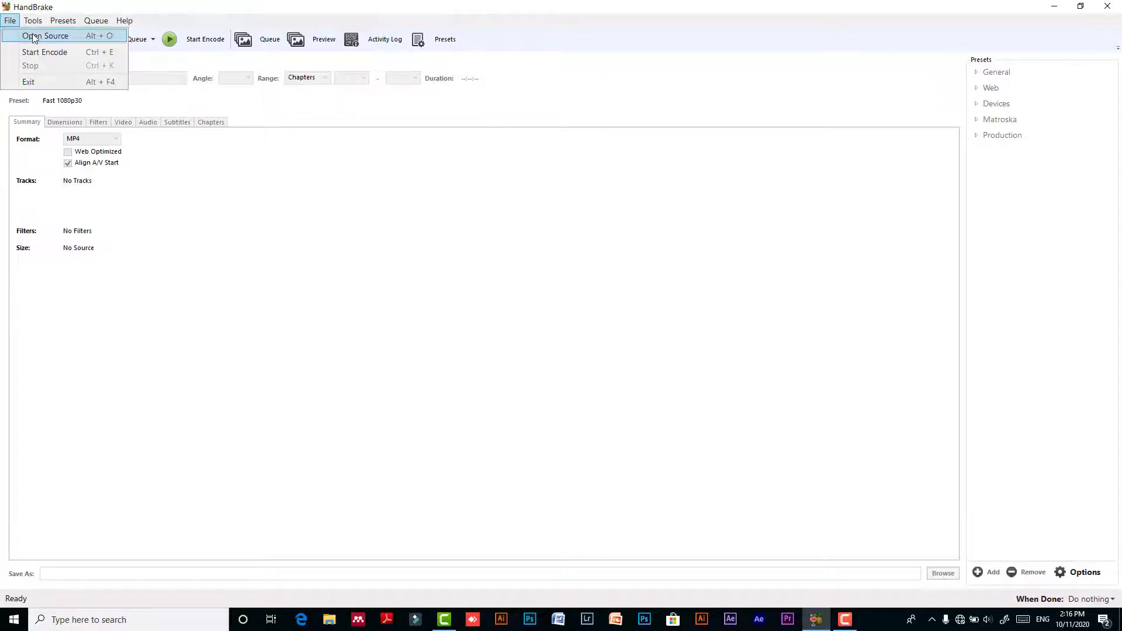
left_click(35, 36)
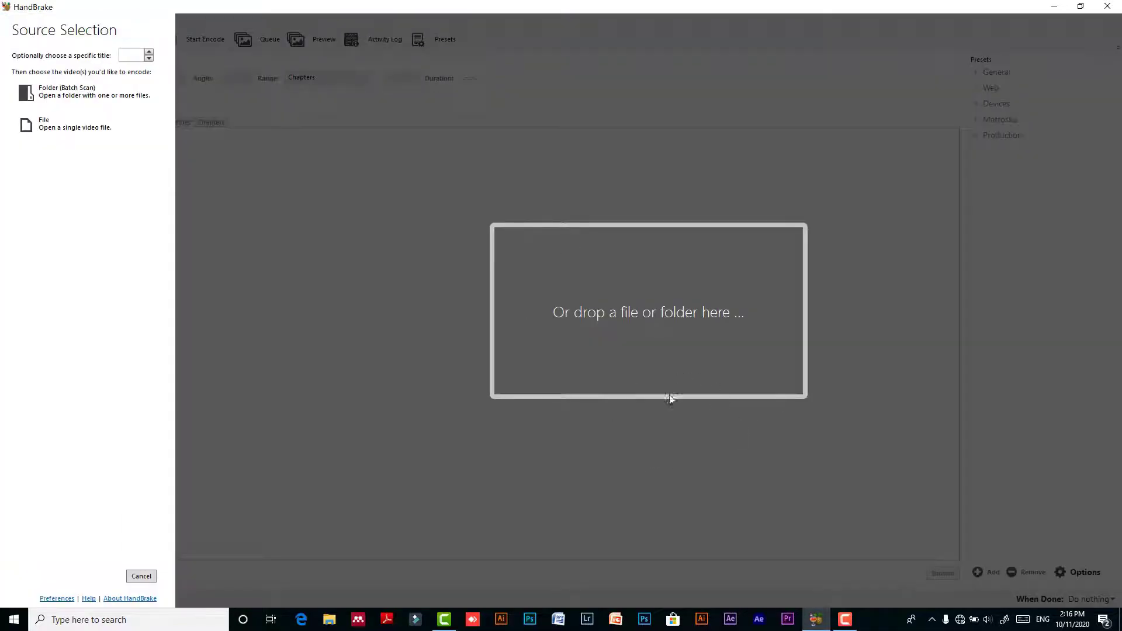
left_click(1082, 6)
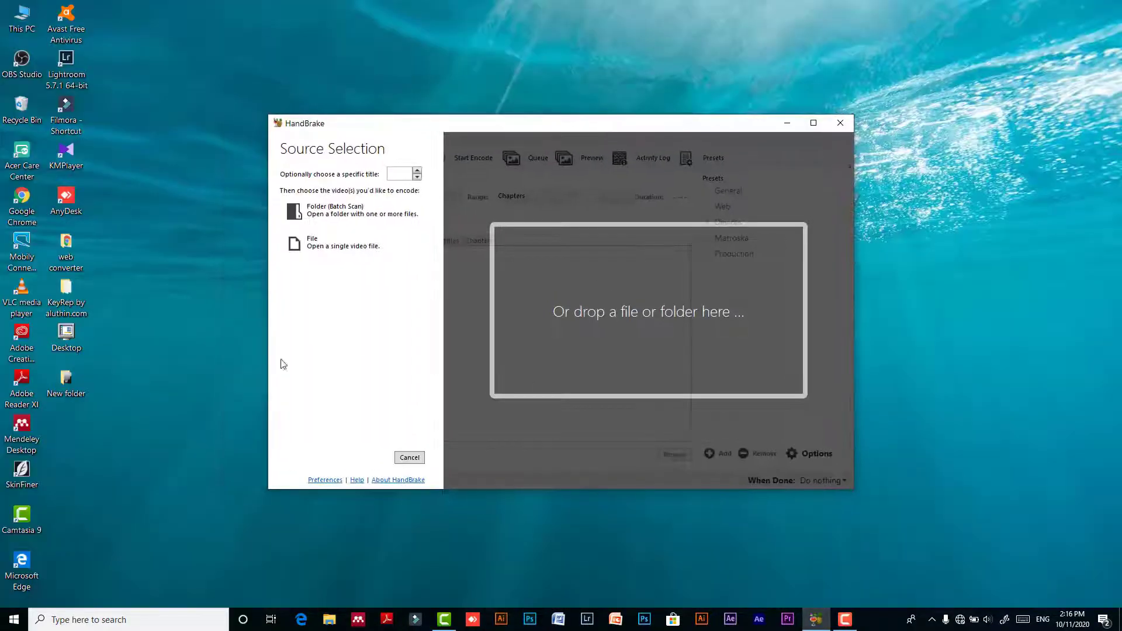
Open New folder on the desktop and move its window aside so HandBrake's drop area is exposed.
left_click(60, 384)
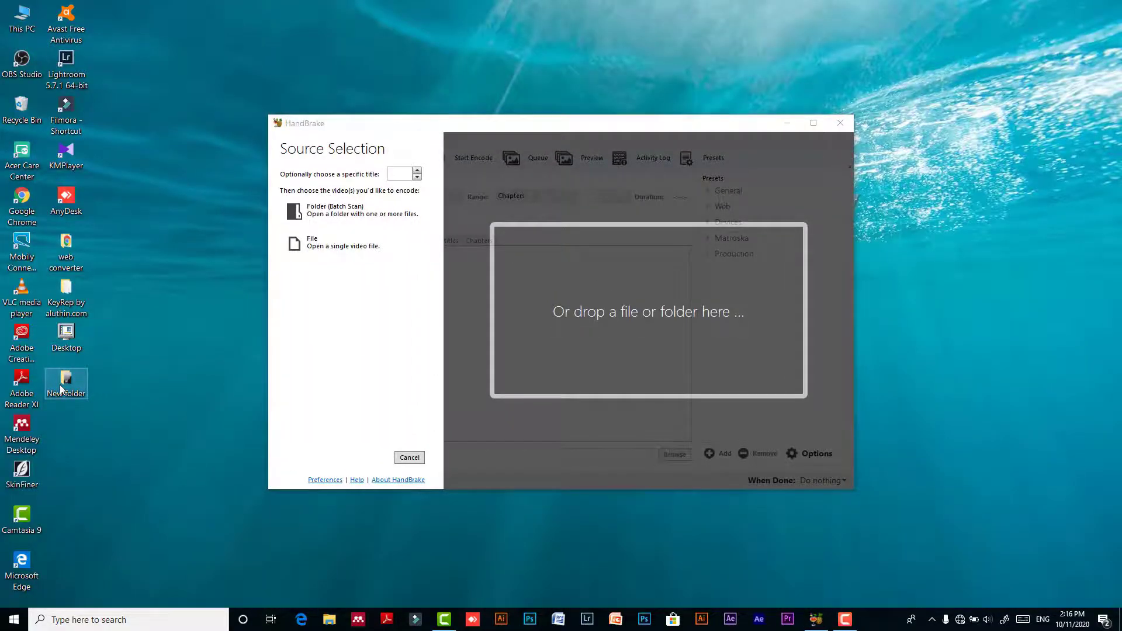
double_click(60, 384)
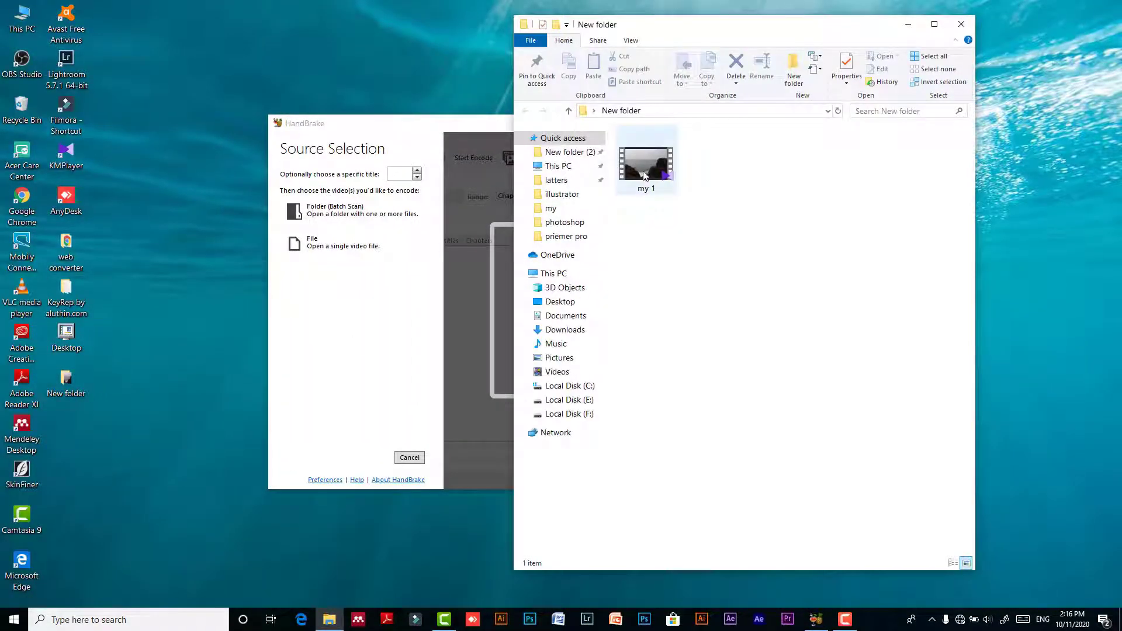
left_click_drag(730, 28, 933, 45)
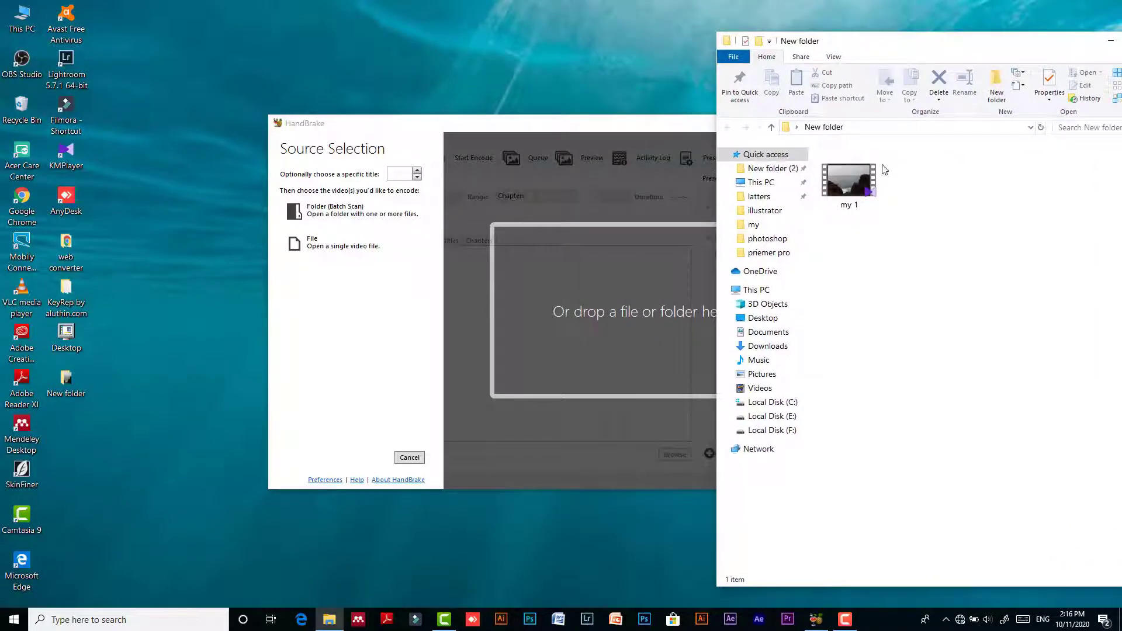
Check the file size of the my 1 video in its properties, and close them.
right_click(858, 183)
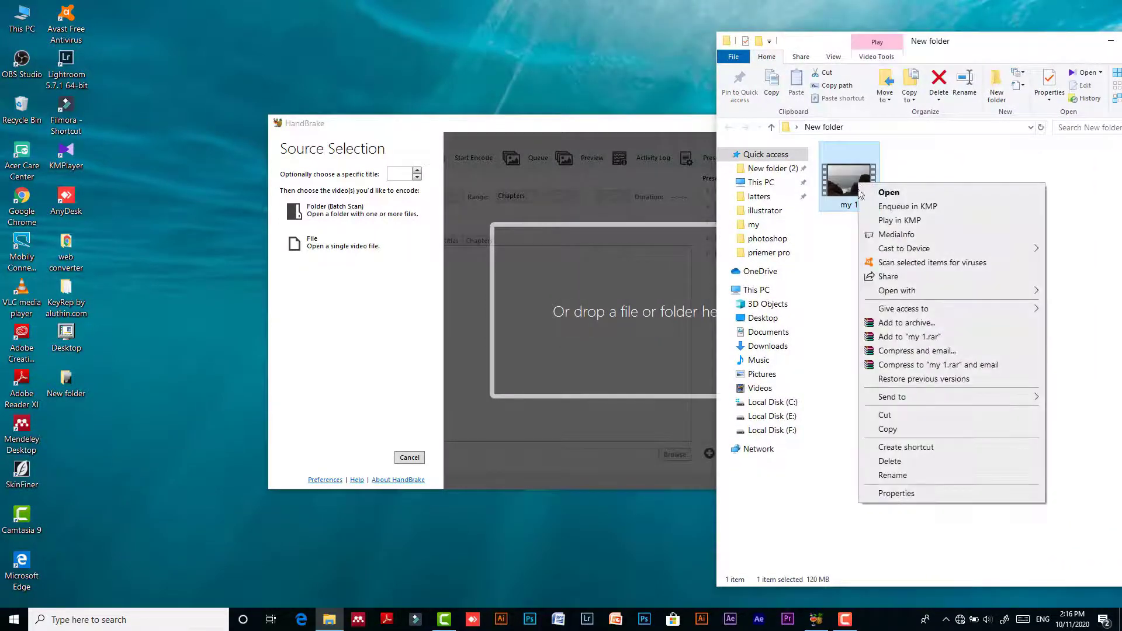
left_click(896, 494)
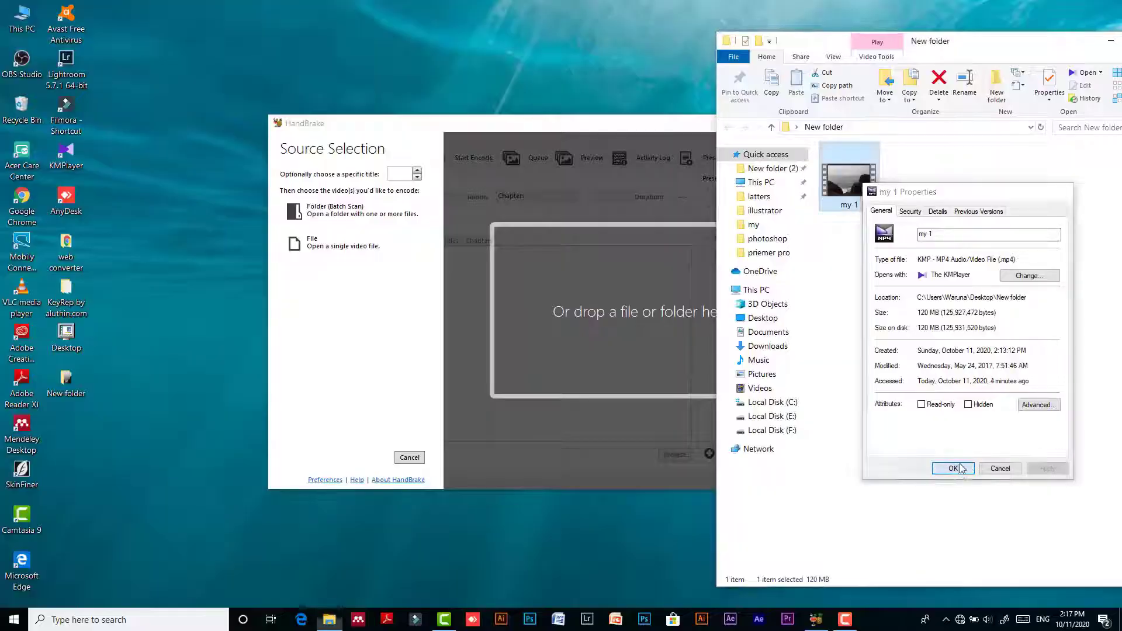
left_click(961, 469)
Load the my 1 video from the folder into HandBrake as the source and maximize the HandBrake window.
left_click_drag(856, 190, 595, 317)
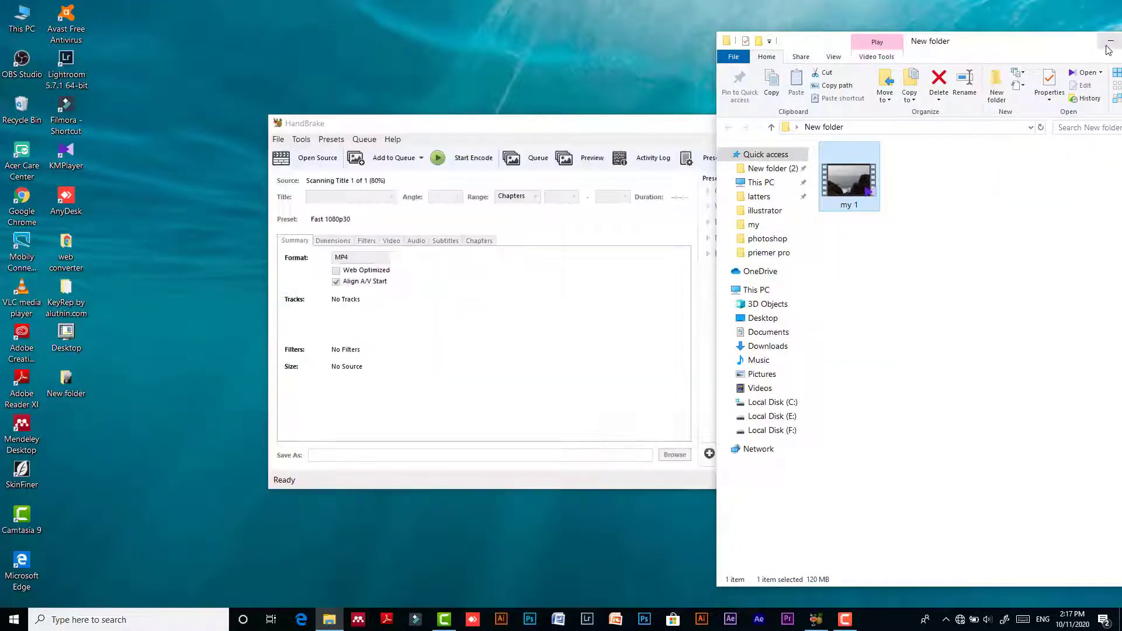
left_click(1110, 41)
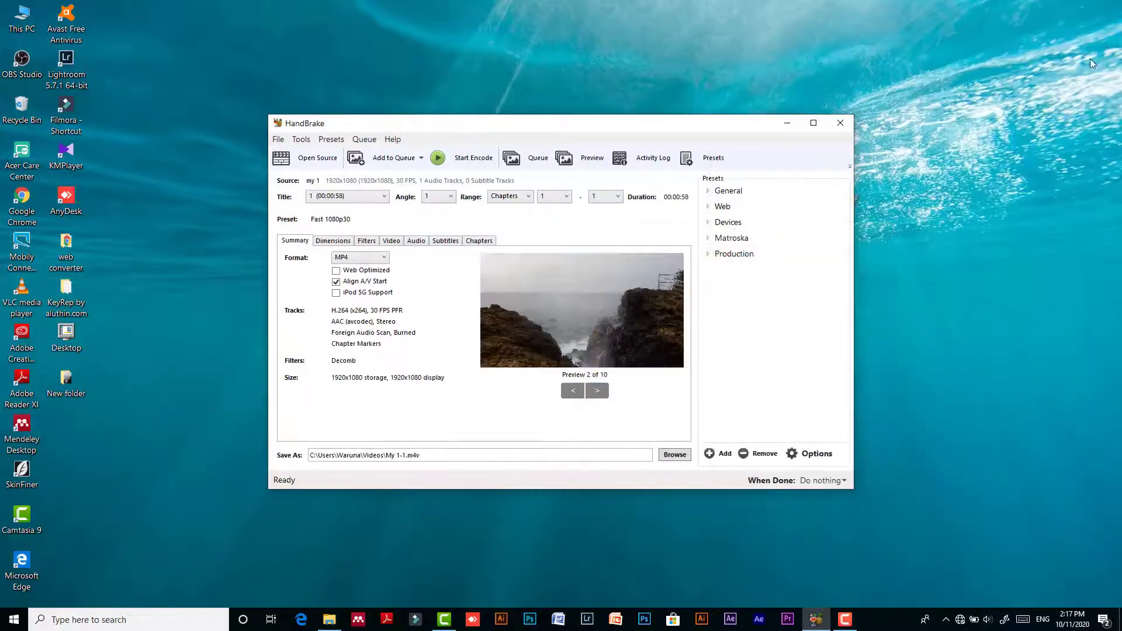
left_click(812, 122)
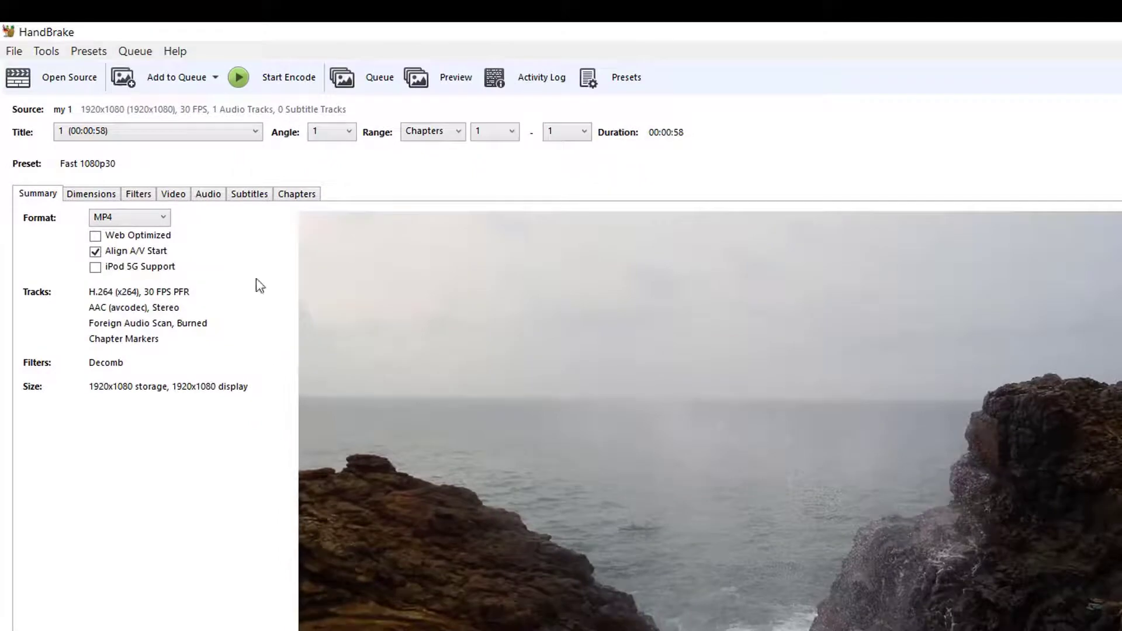
Examine the dimensions, filters, video, audio, subtitles and chapters settings, and the Constant Quality slider of the video encoding.
left_click(103, 194)
left_click(138, 197)
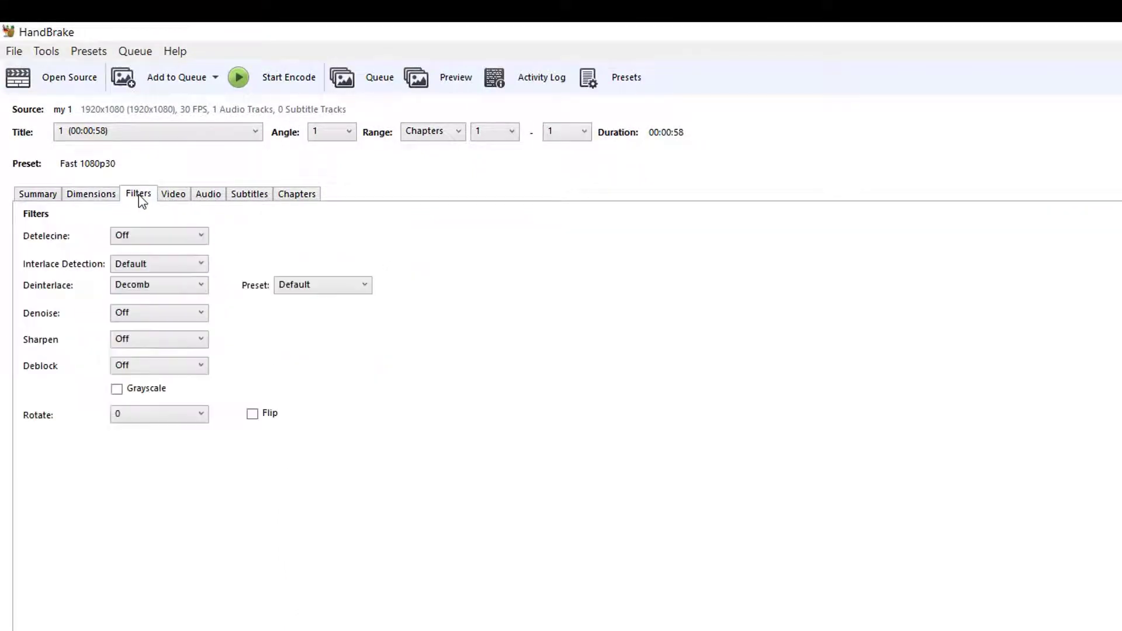
left_click(172, 196)
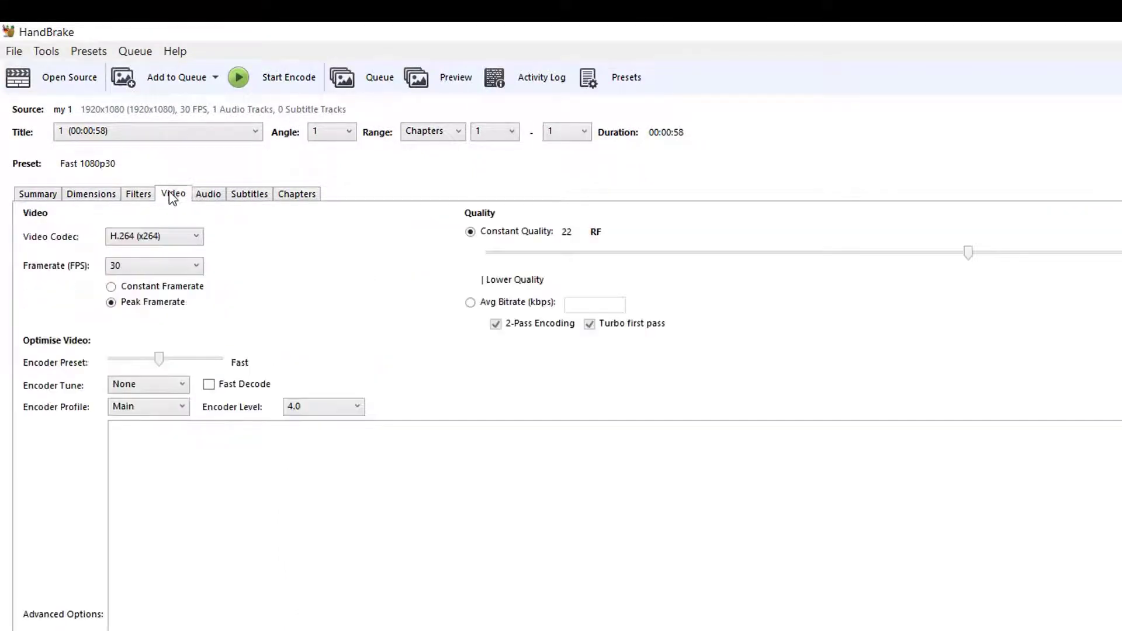
left_click(208, 195)
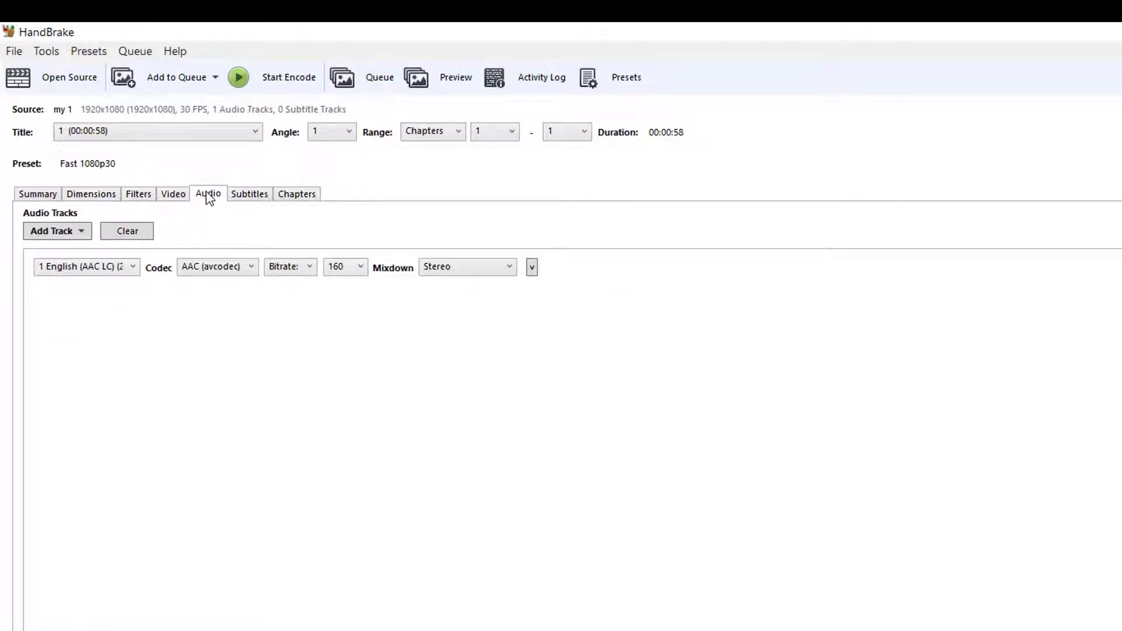
left_click(247, 195)
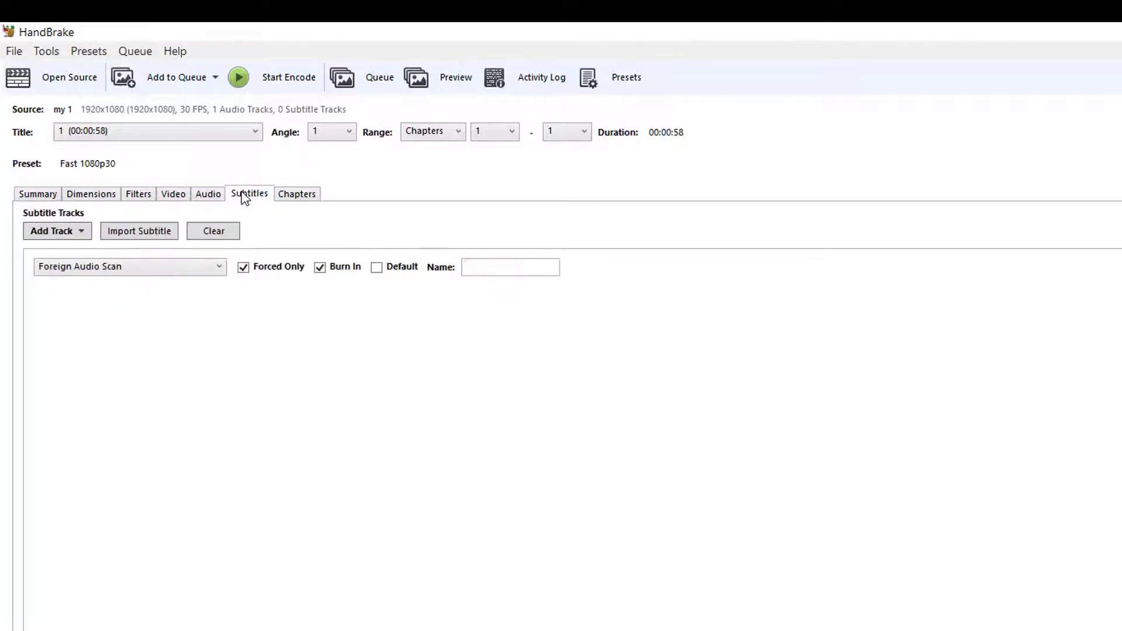
left_click(302, 197)
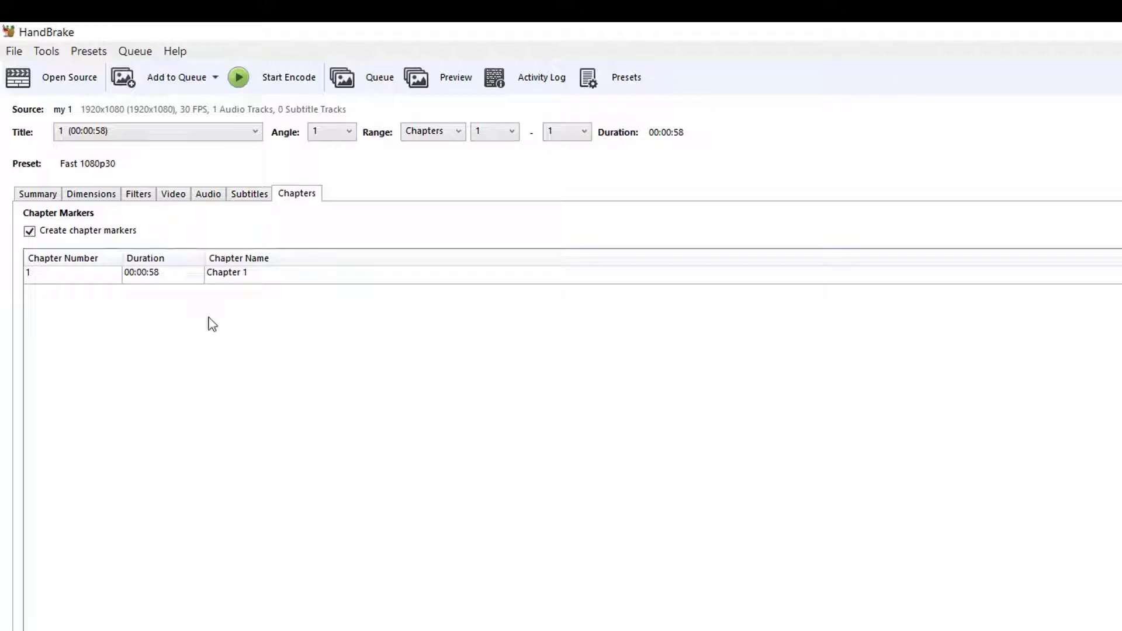
left_click(173, 195)
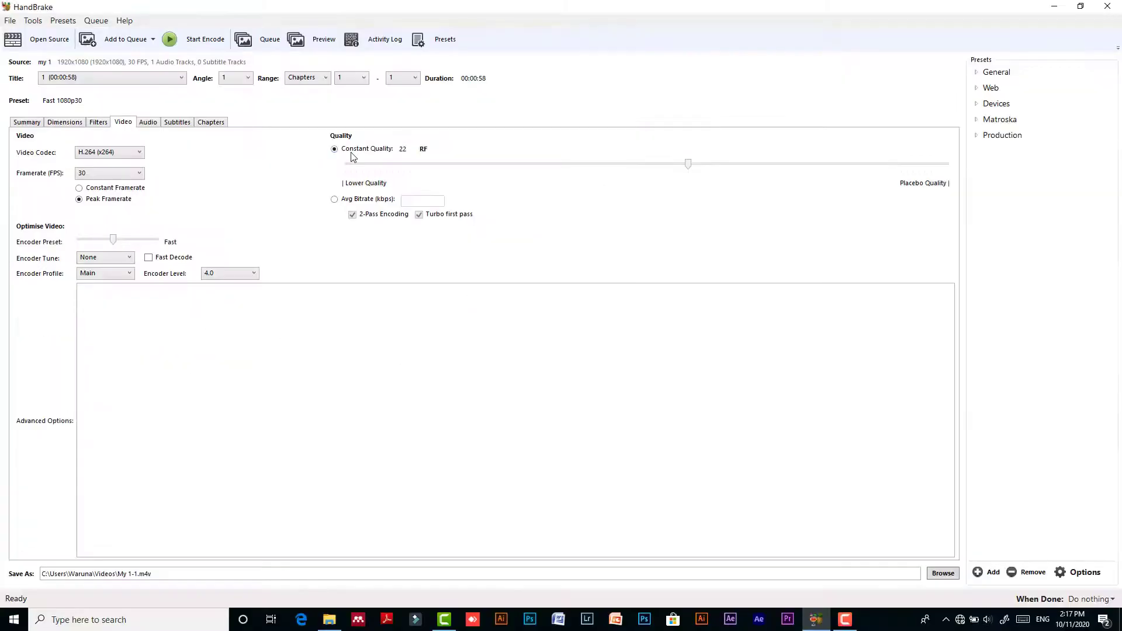
mouse_move(351, 153)
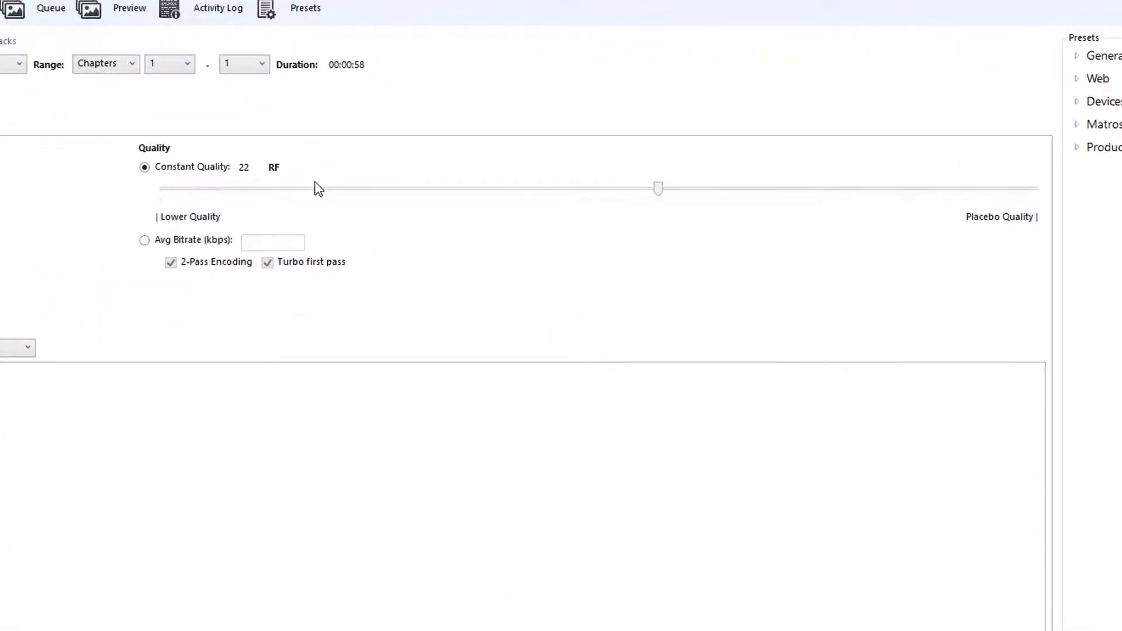
mouse_move(657, 199)
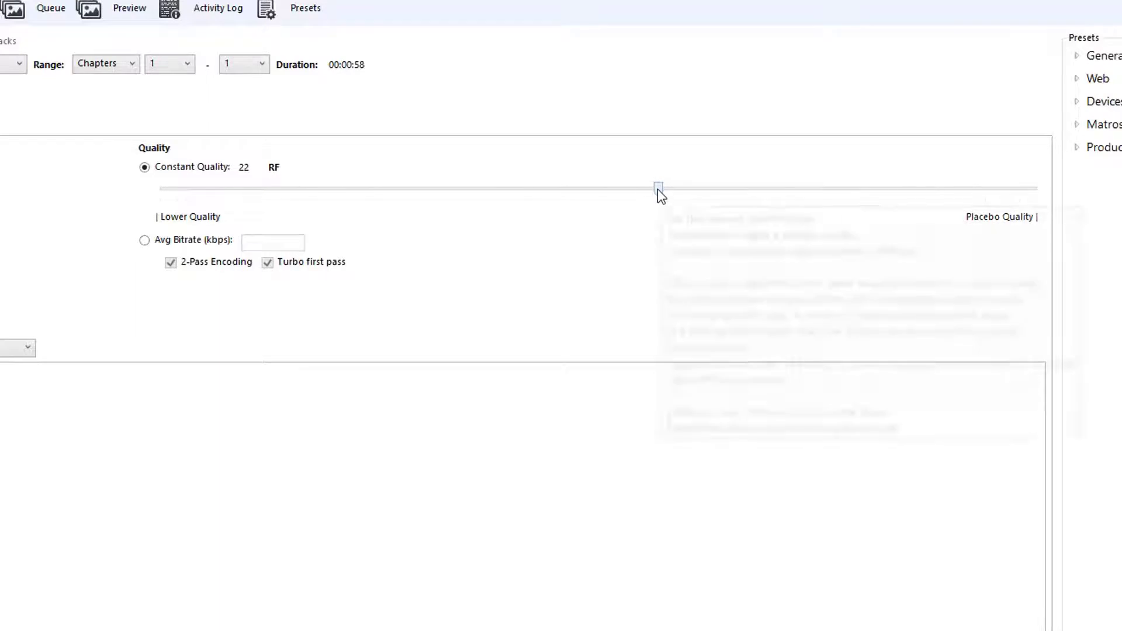
left_click_drag(658, 189, 688, 180)
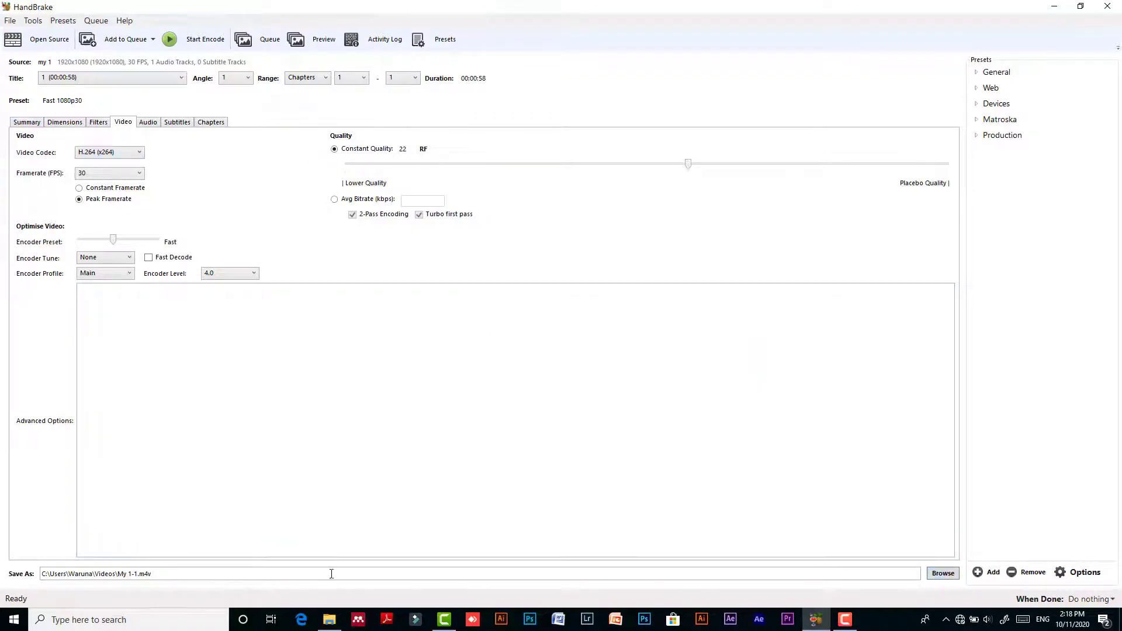
Set the output file to new in New folder on the Desktop and start the encode.
left_click(941, 574)
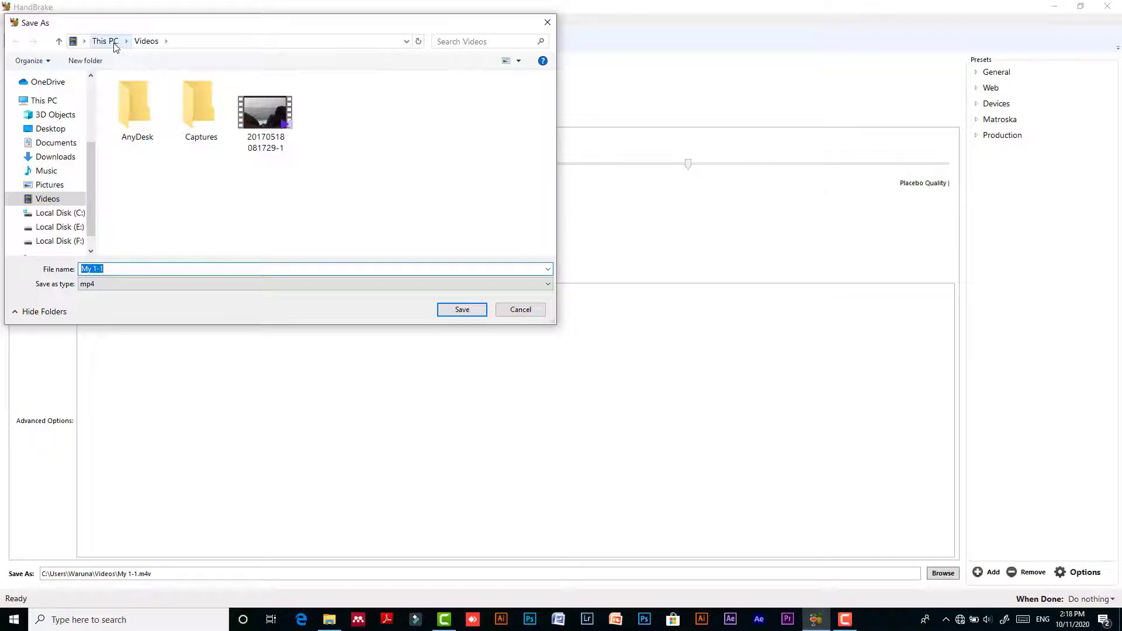
left_click(61, 132)
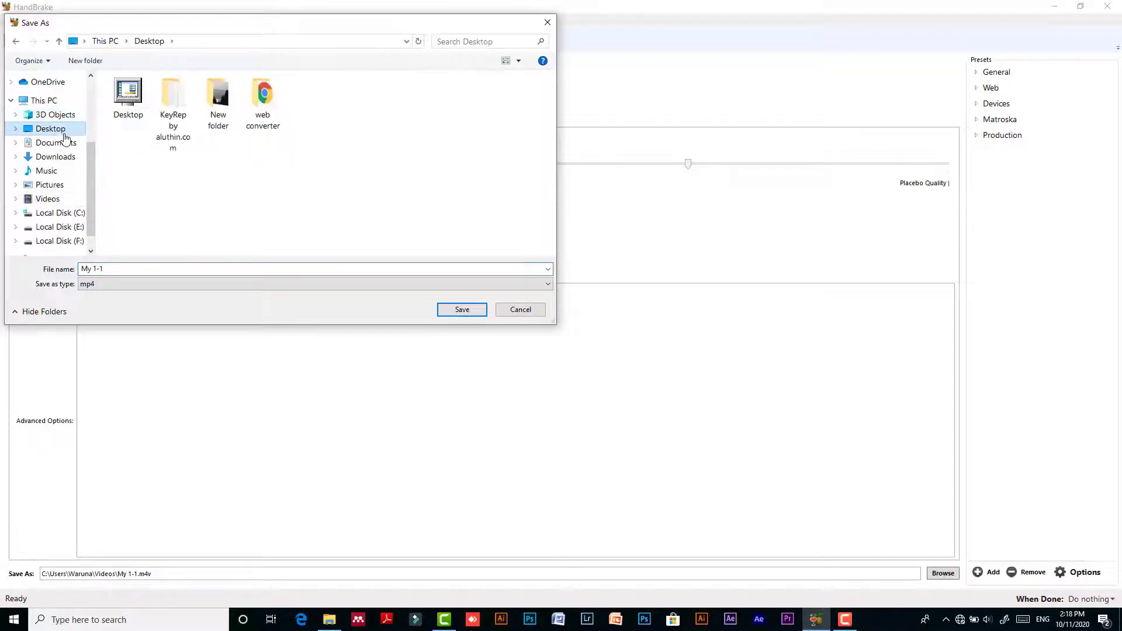
double_click(217, 114)
left_click(113, 270)
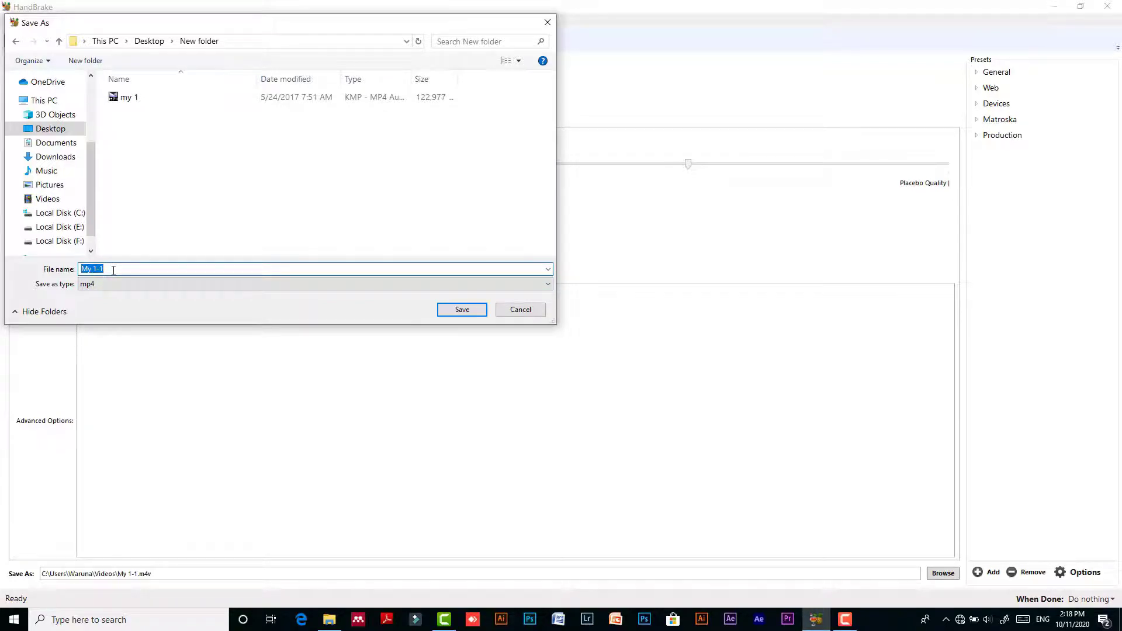
type("new")
left_click(470, 315)
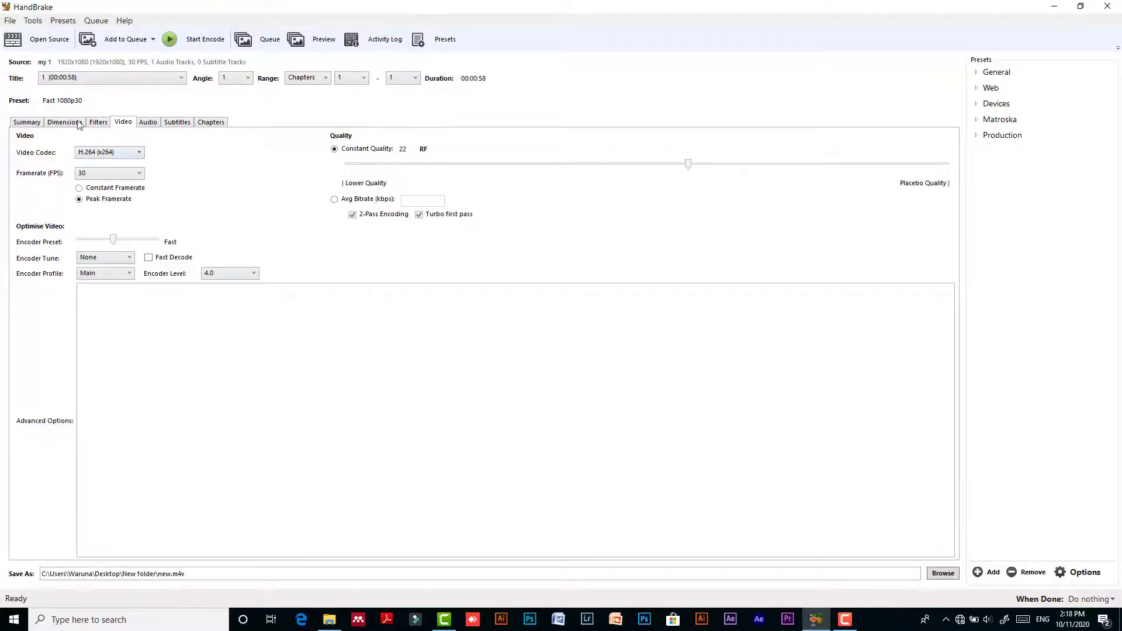
left_click(189, 43)
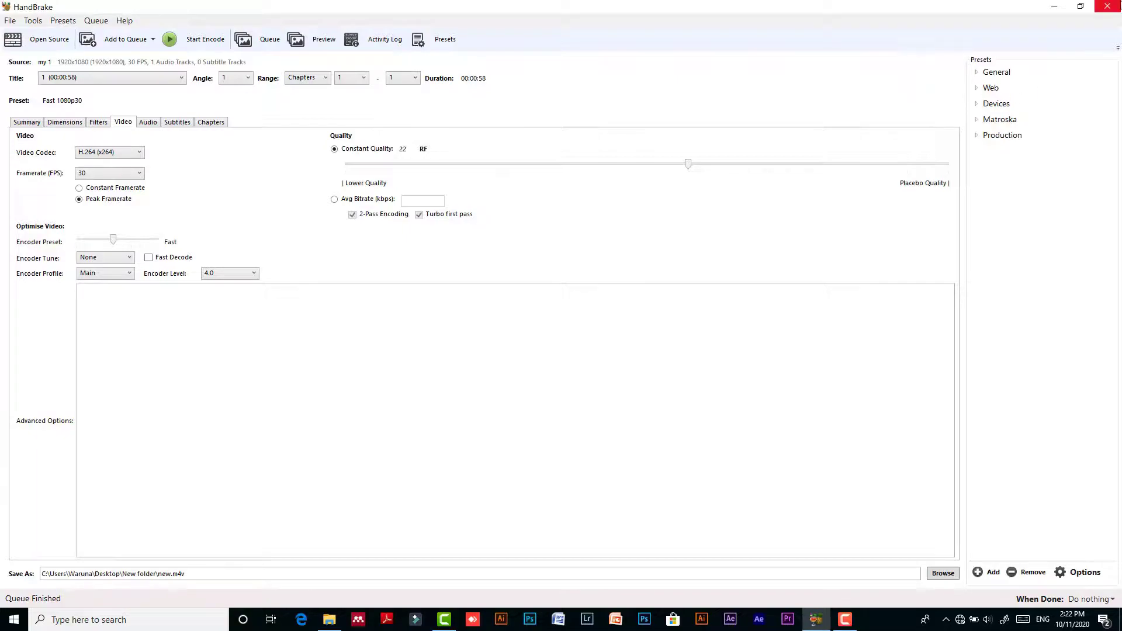
Minimize HandBrake and open New folder from the desktop in a maximized window.
left_click(1054, 9)
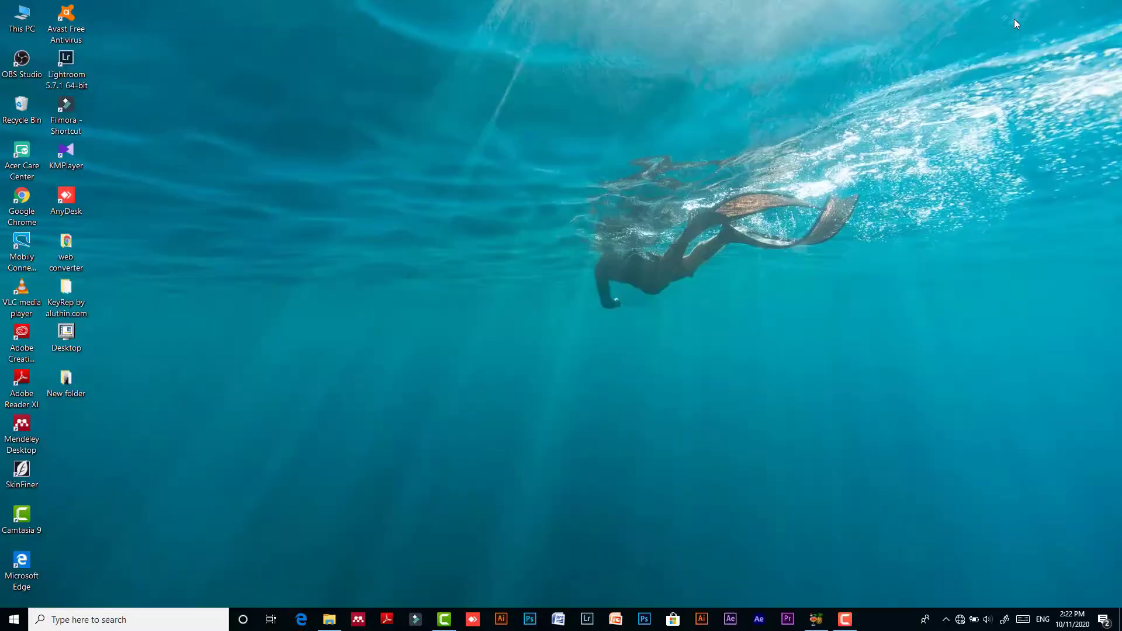
double_click(65, 381)
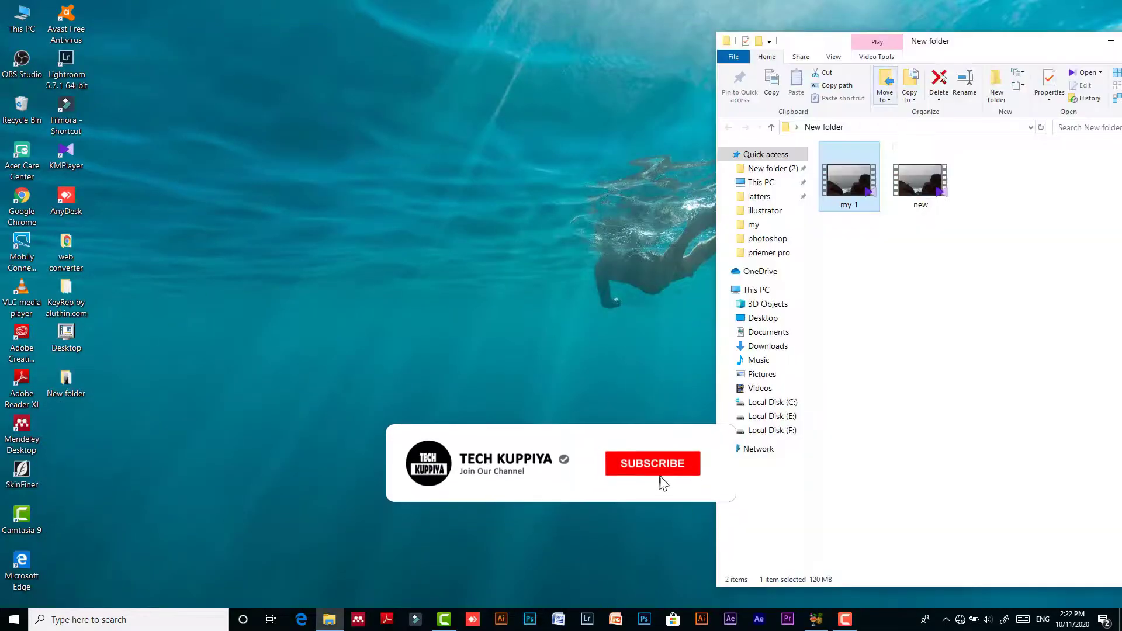
left_click_drag(984, 48, 644, 55)
left_click(805, 46)
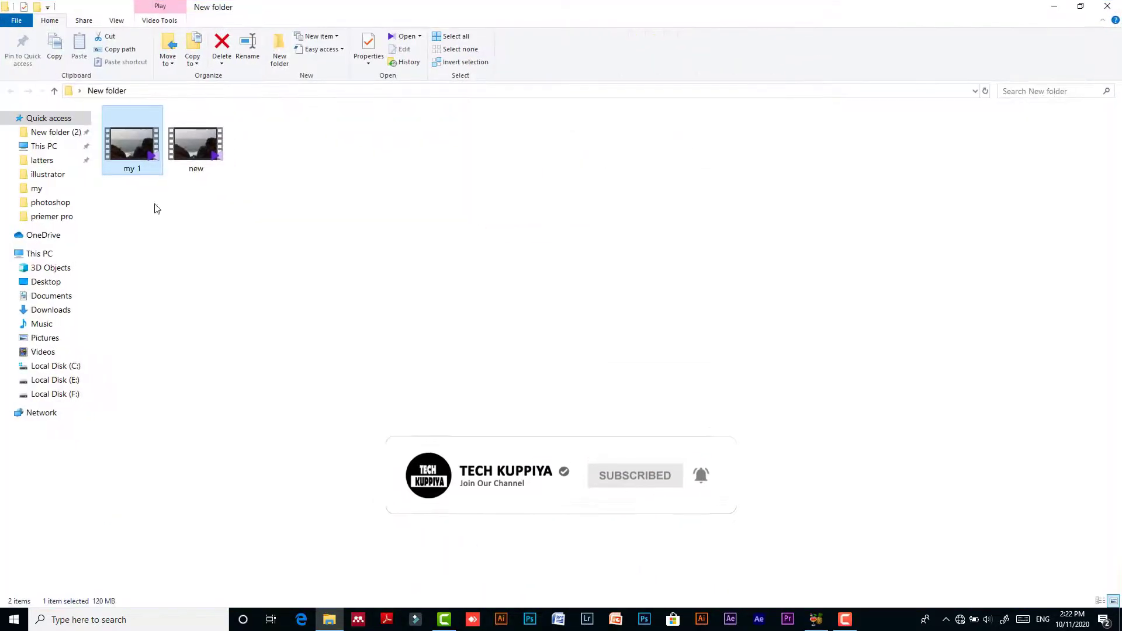
Check the file size of the compressed new video in its properties, and close them.
right_click(197, 170)
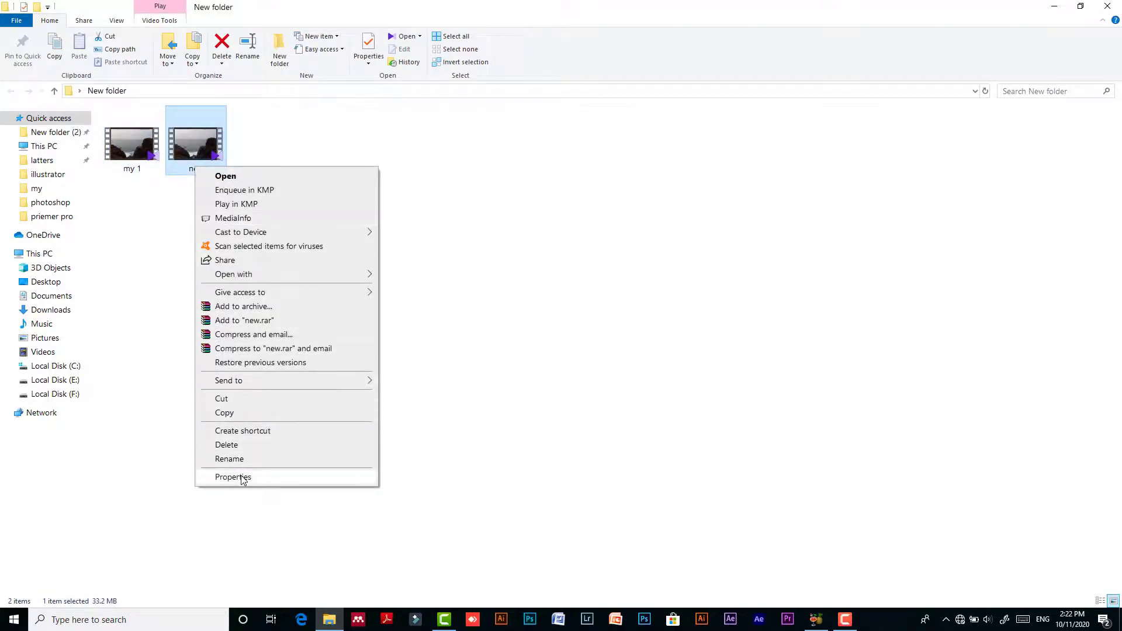
left_click(233, 477)
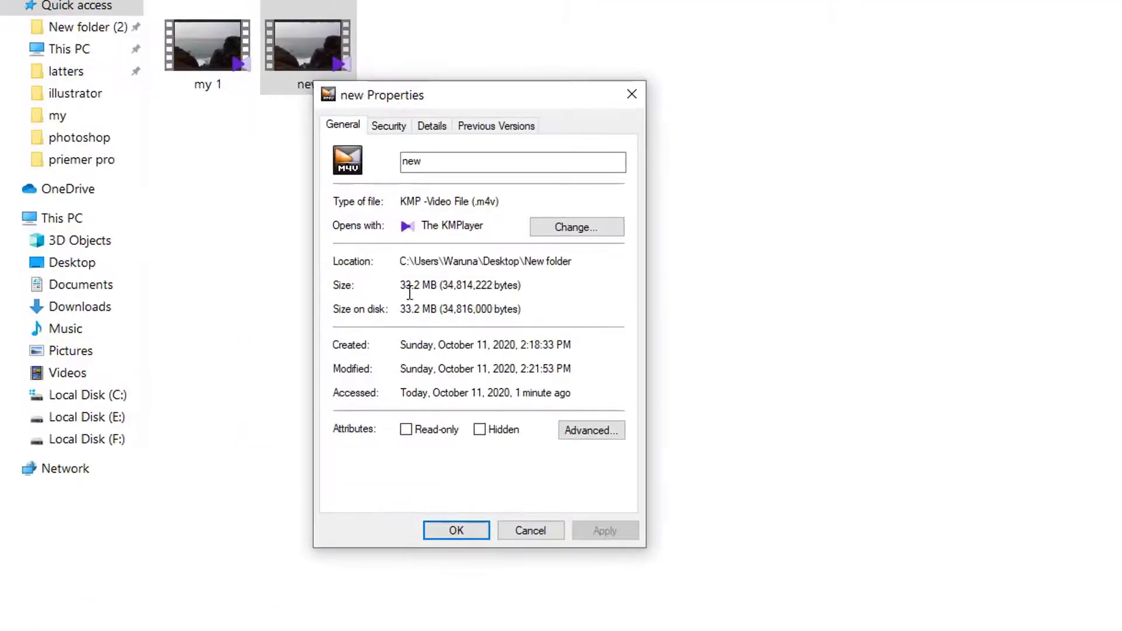
left_click(630, 96)
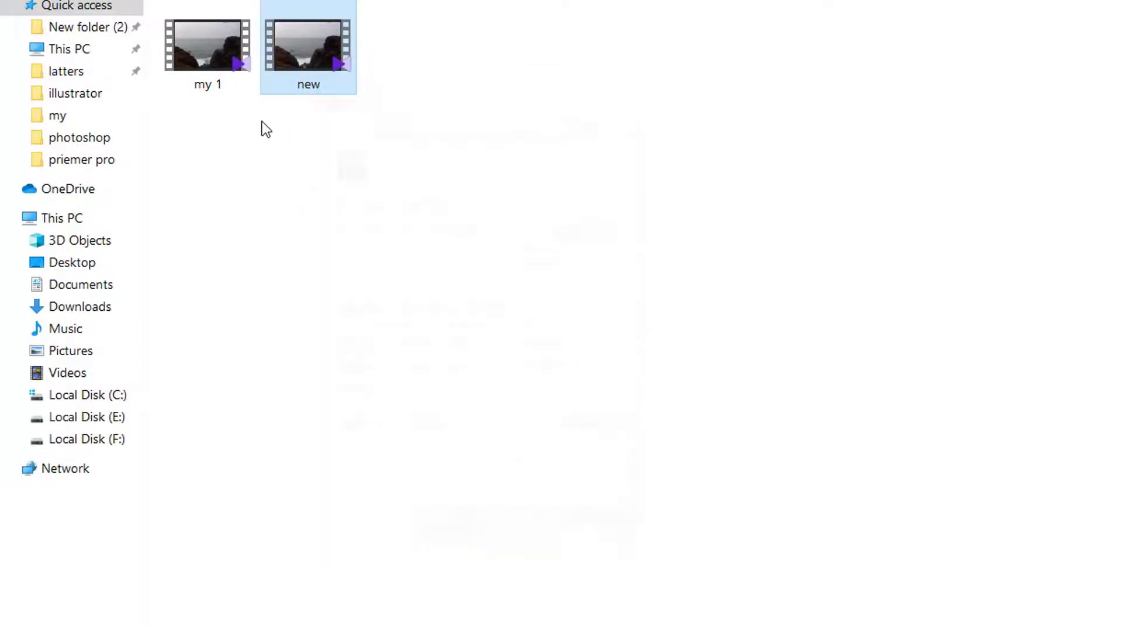
Check the file size of the original my 1 video in its properties for comparison, and close them.
left_click(215, 75)
right_click(215, 75)
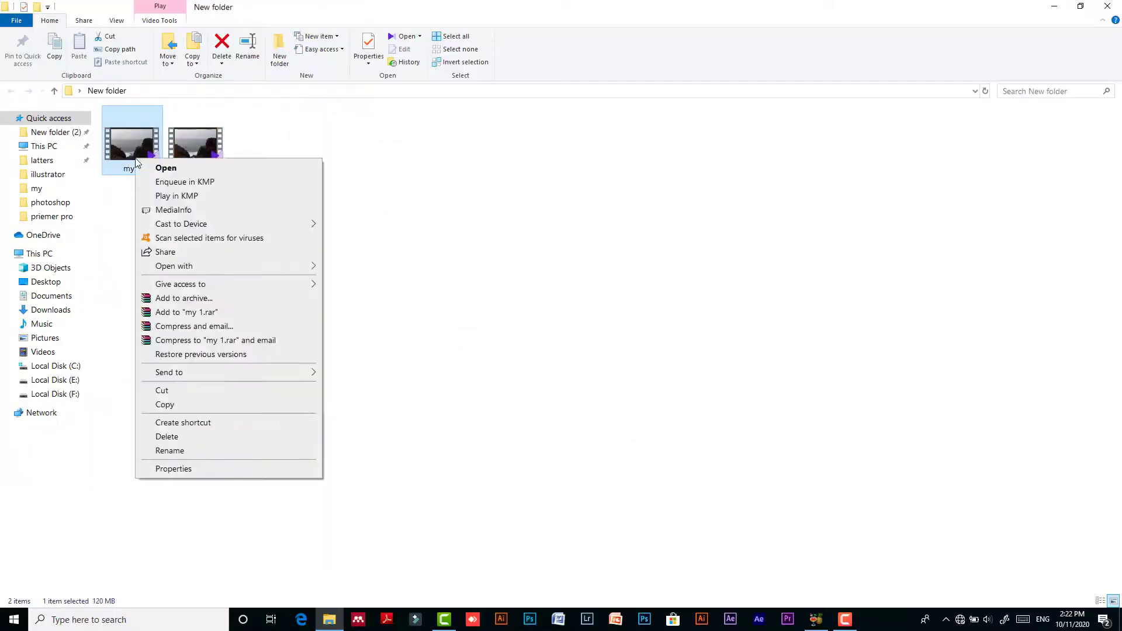
left_click(189, 469)
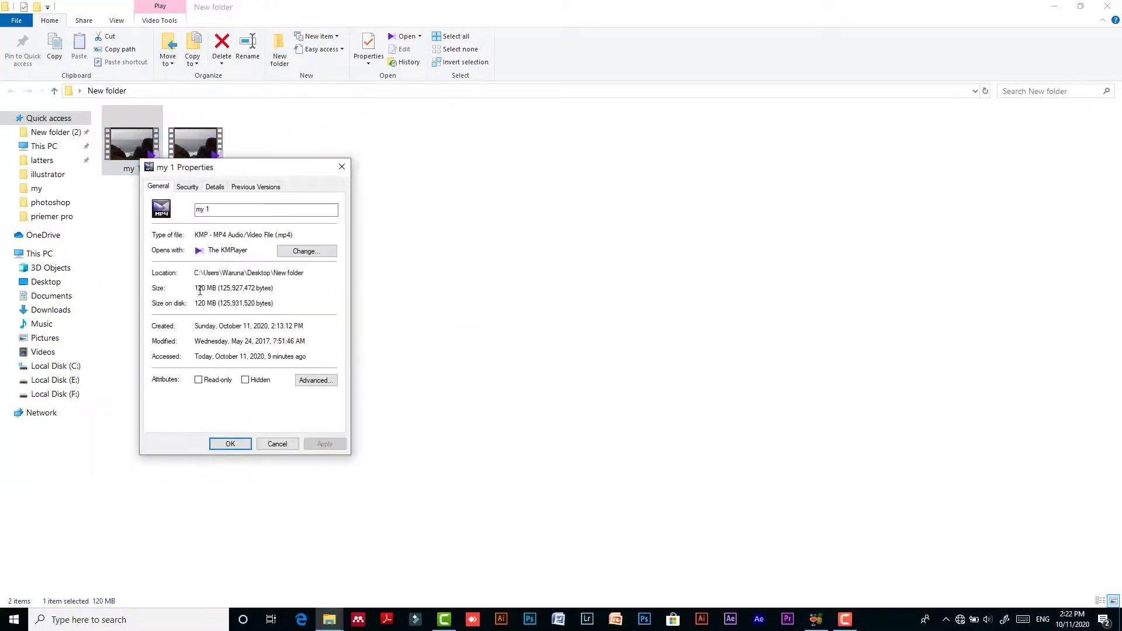
left_click(340, 168)
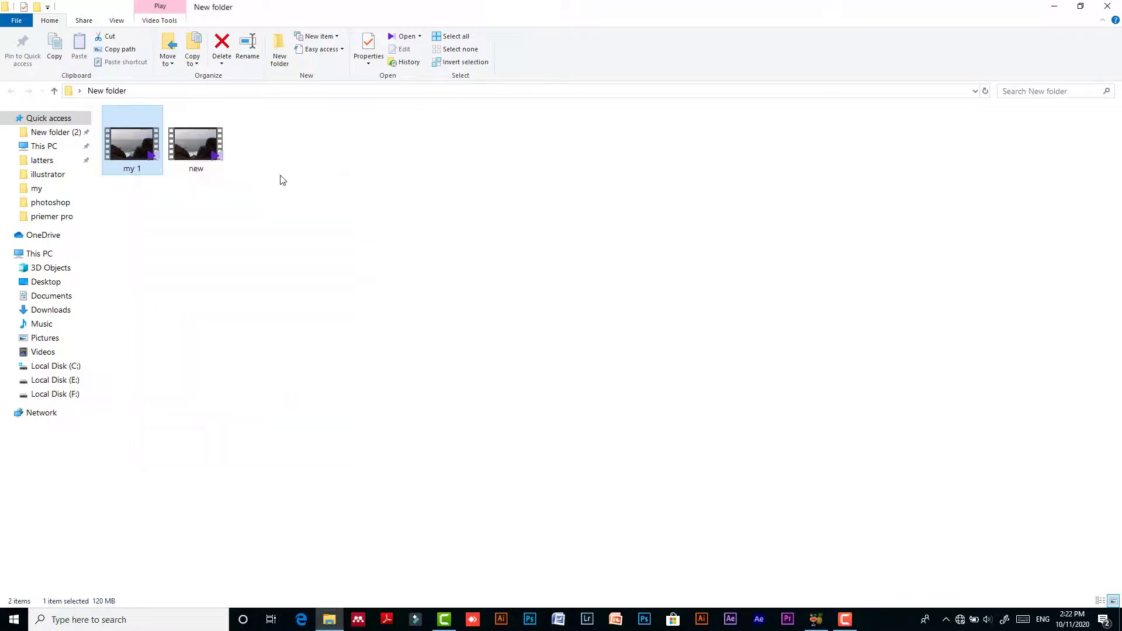
Play the my 1 video full screen in Movies & TV, skip ahead to about the middle to examine its picture quality, and close the player.
right_click(138, 155)
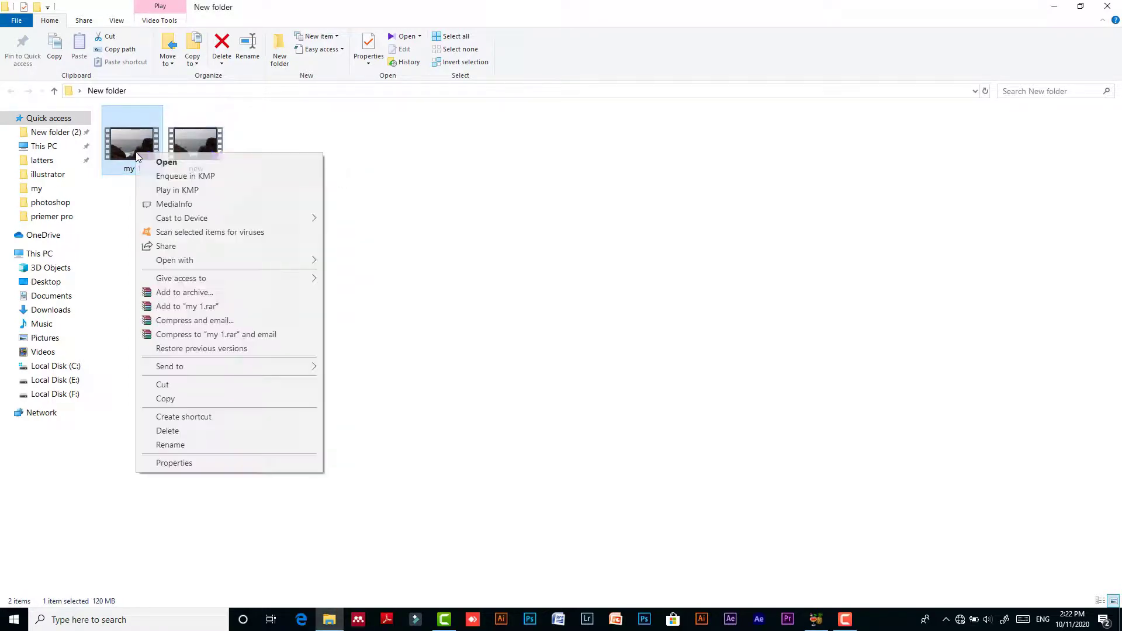
mouse_move(212, 262)
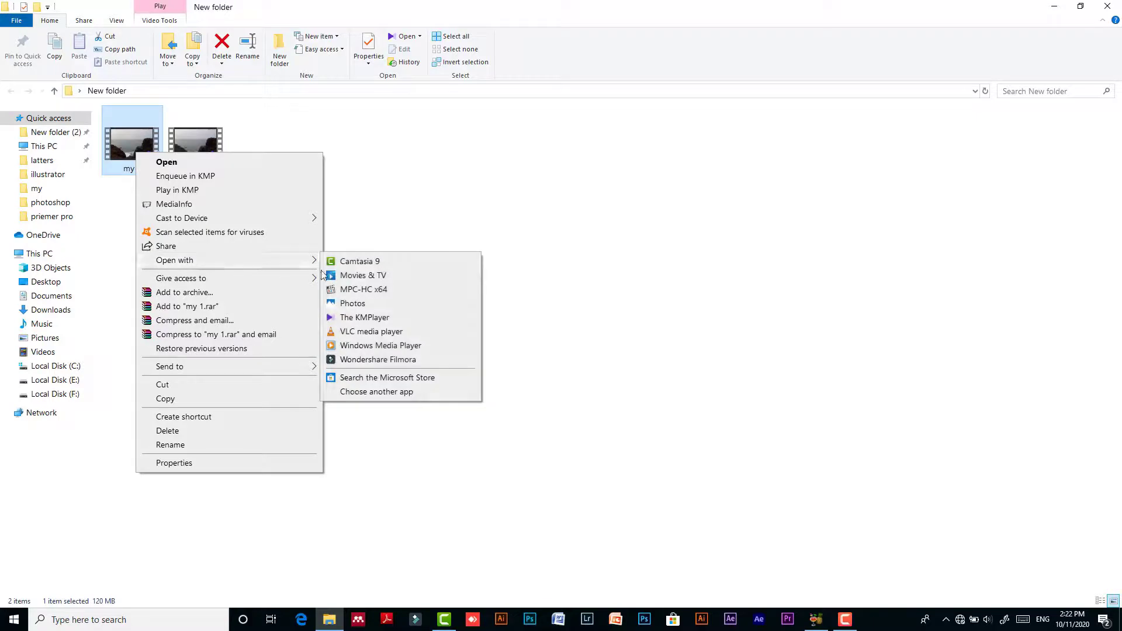
left_click(354, 280)
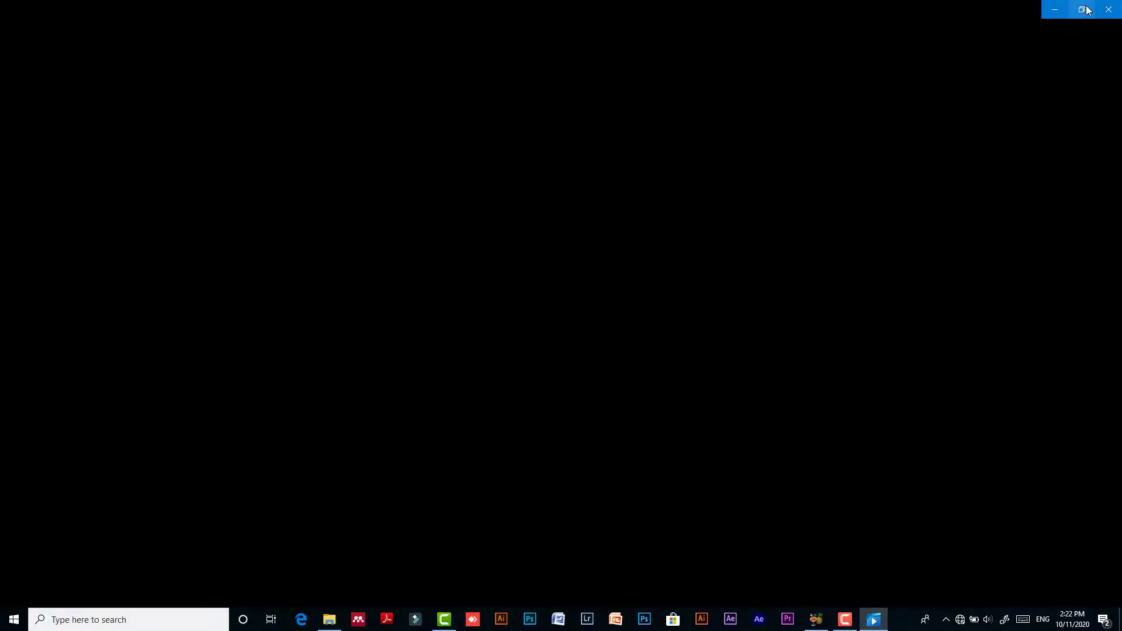
left_click(1082, 9)
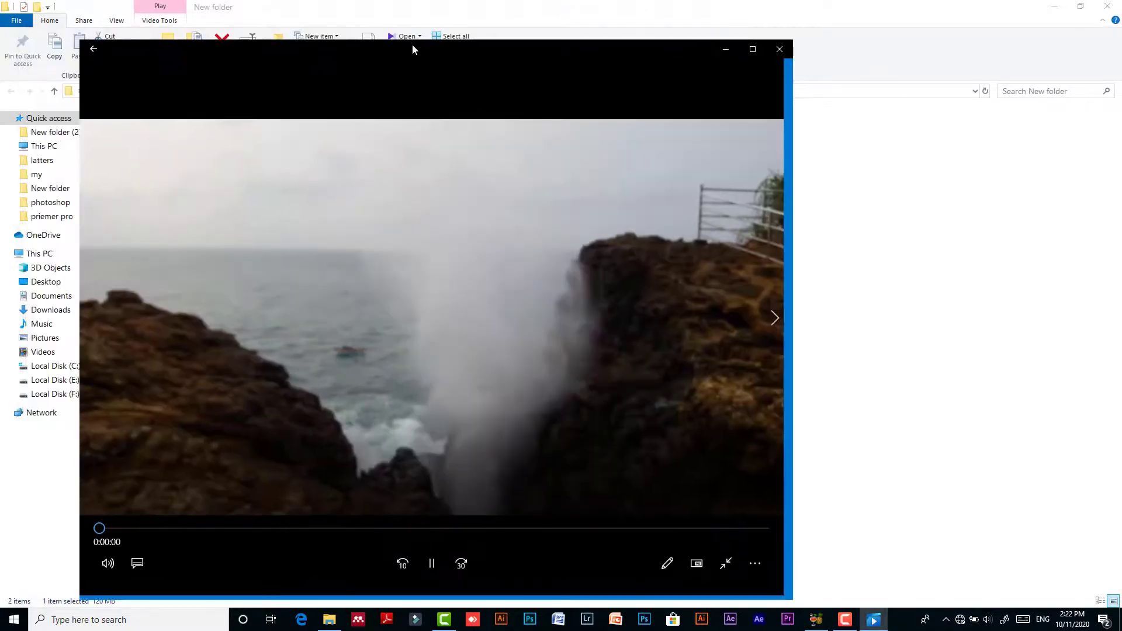
double_click(412, 44)
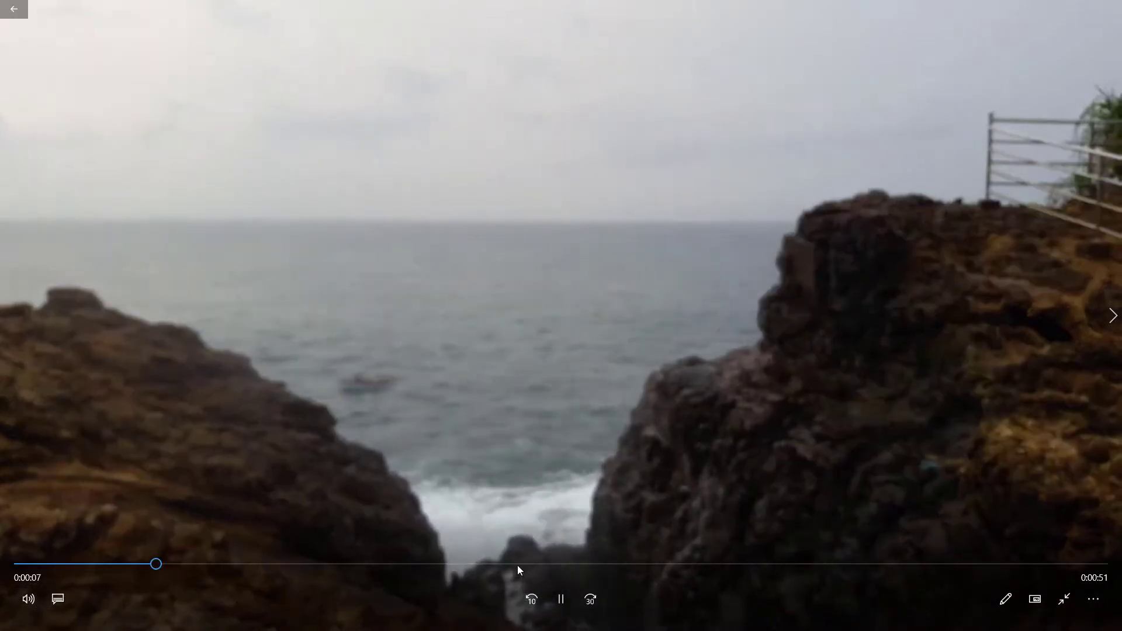
left_click(517, 564)
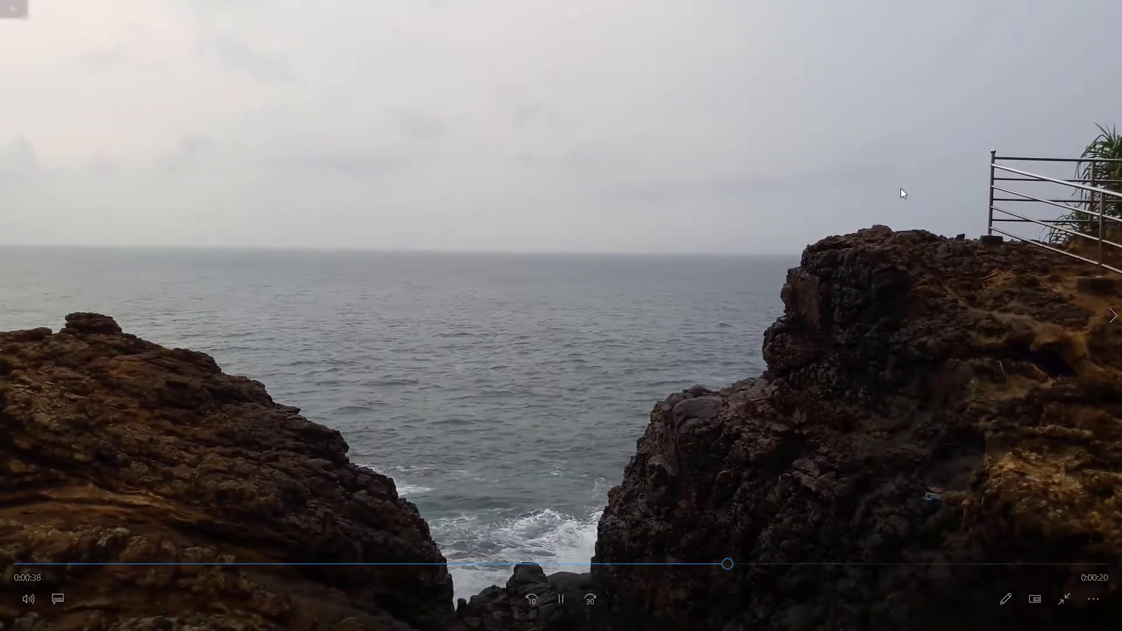
key("Escape")
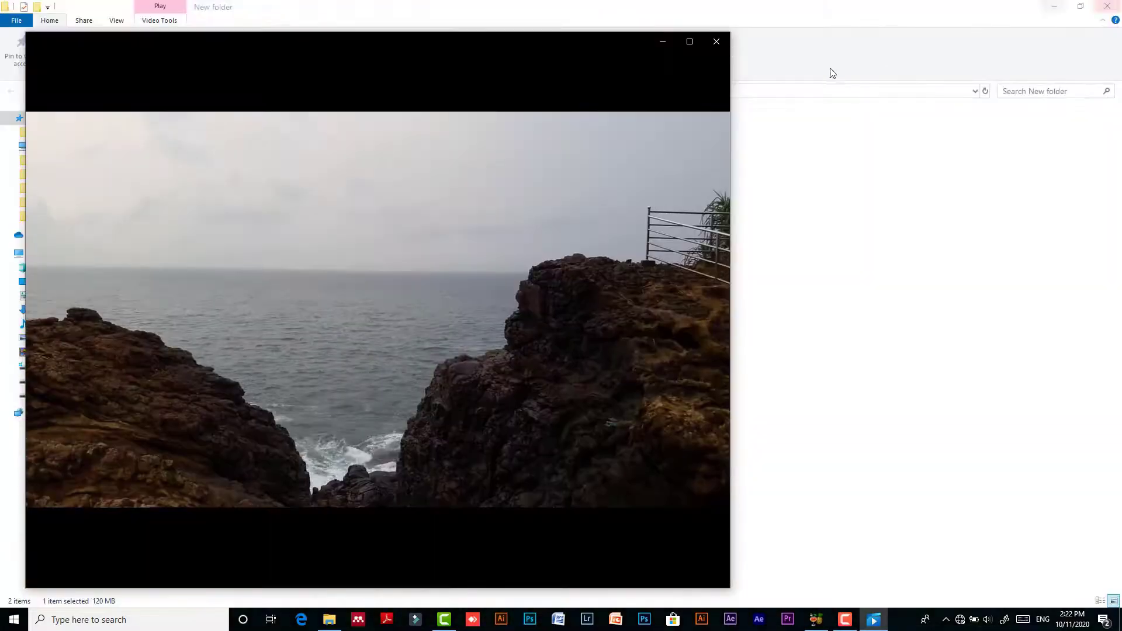
left_click(716, 41)
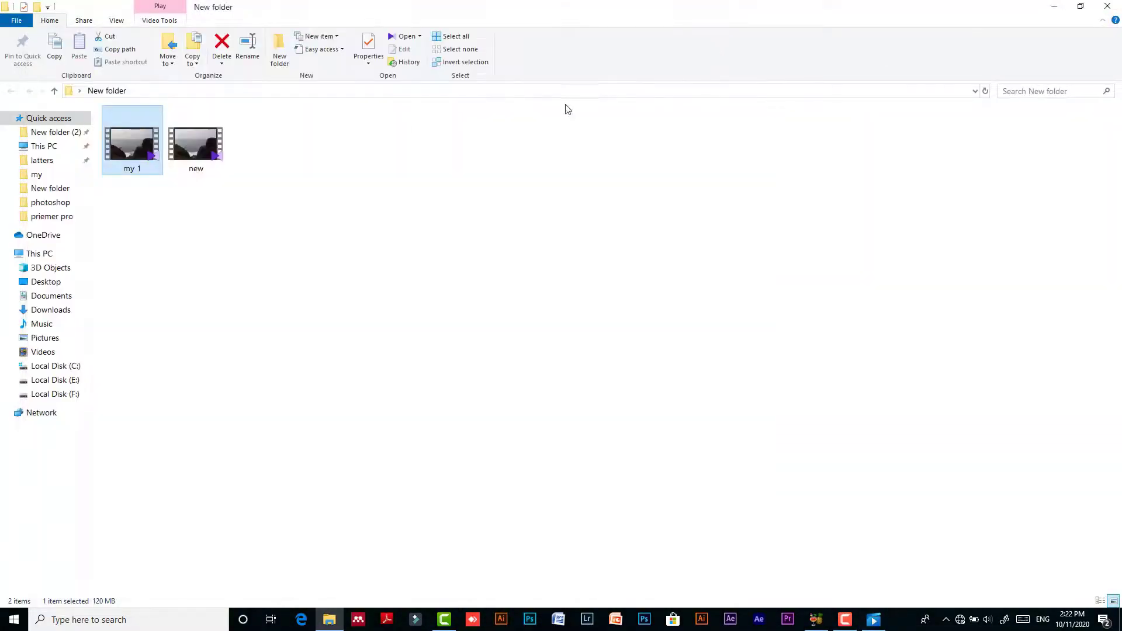
Play the new video in KMPlayer, skipping ahead twice to examine its picture quality, and switch back to HandBrake after closing the player.
left_click(200, 155)
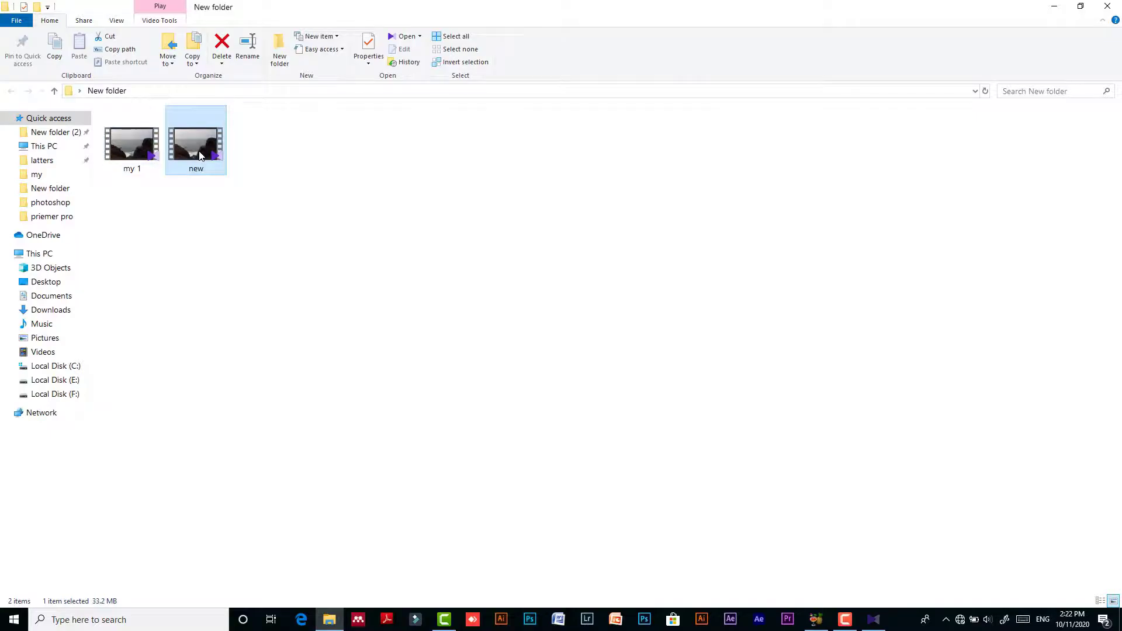
double_click(200, 155)
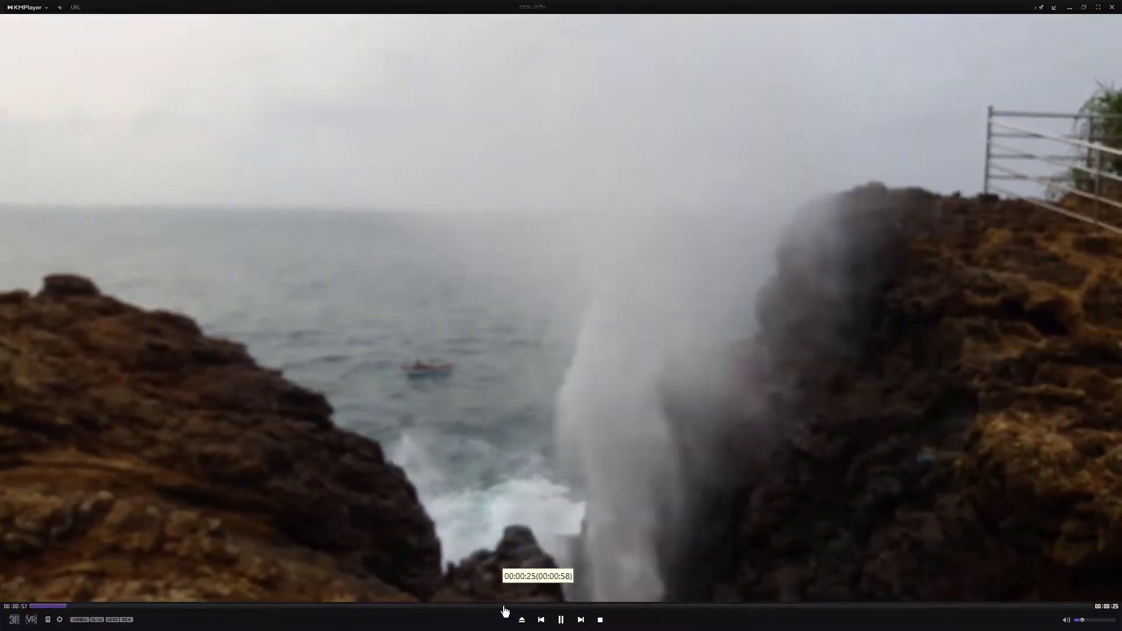
left_click(501, 606)
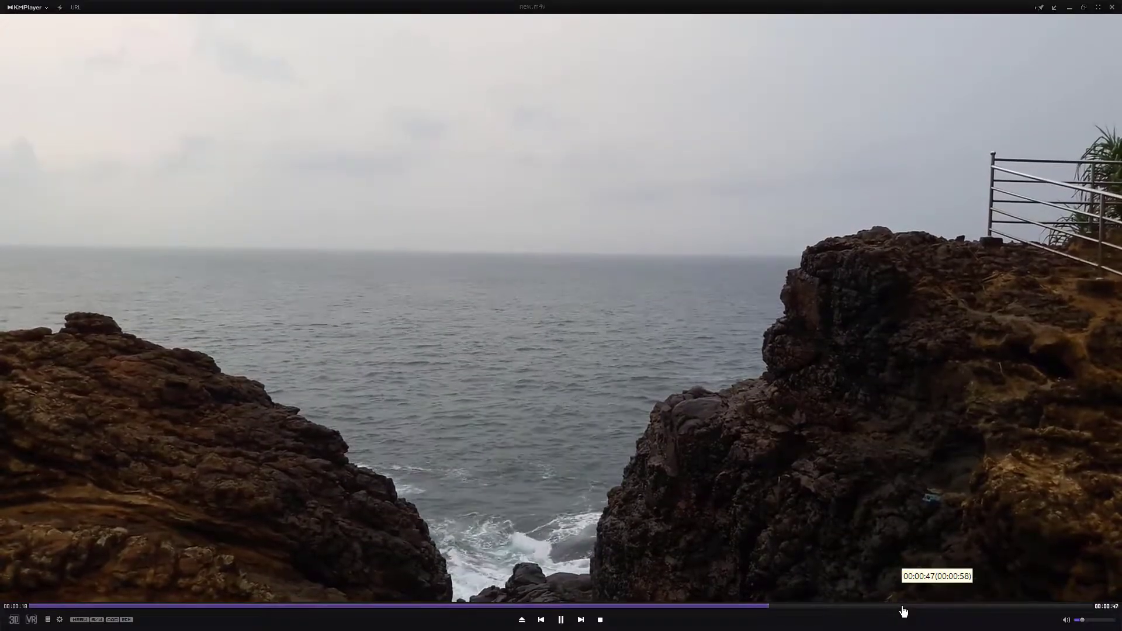
left_click(905, 610)
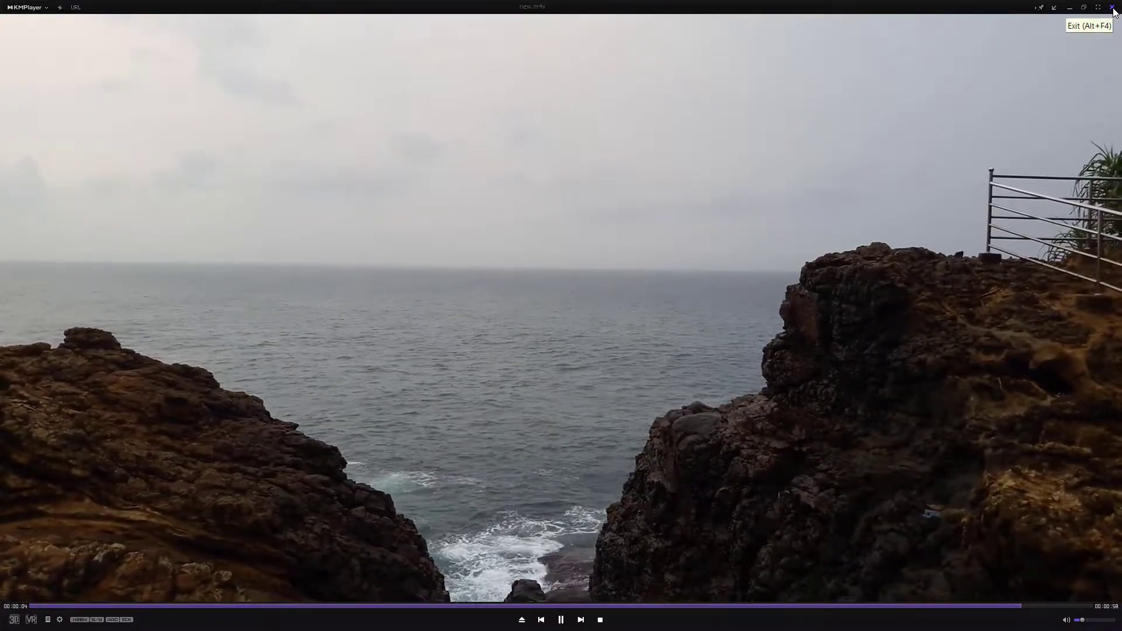
left_click(1113, 8)
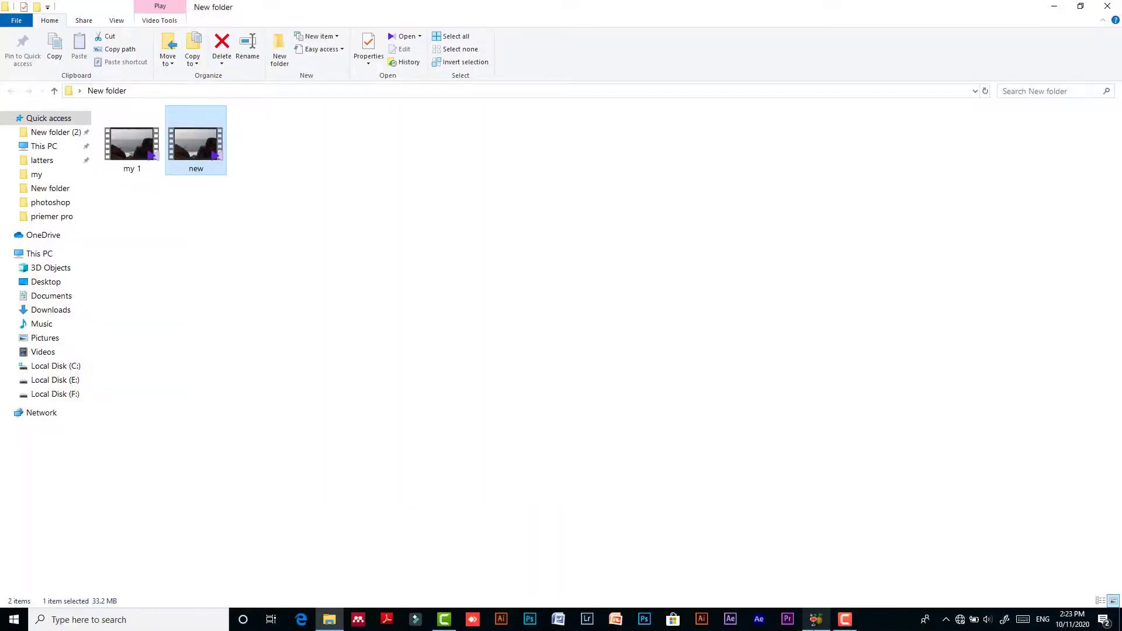
left_click(815, 624)
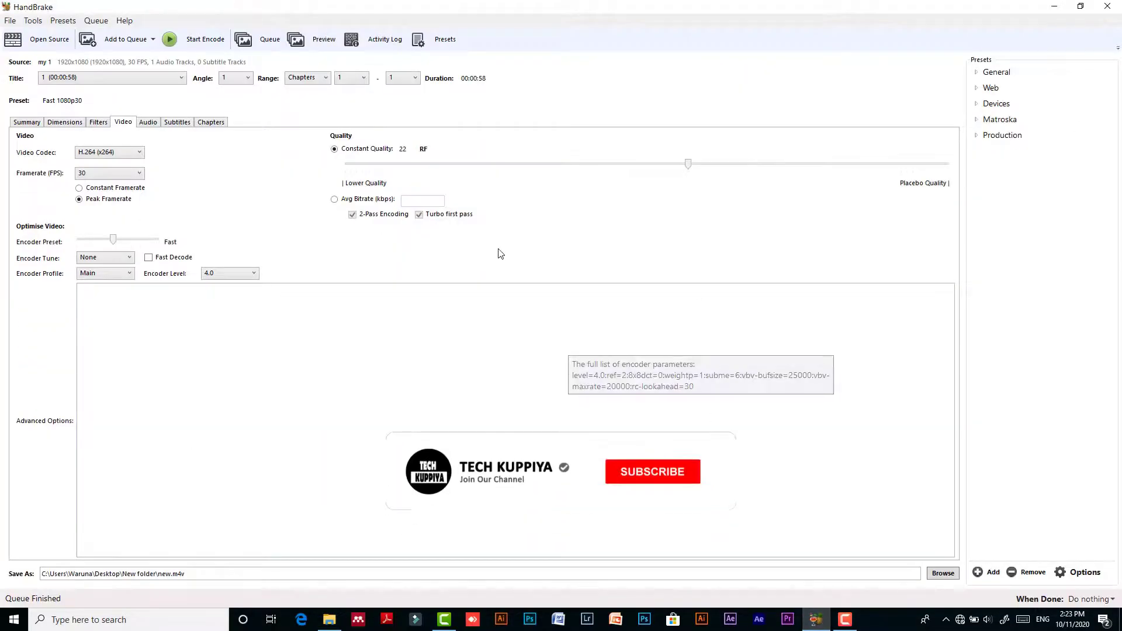